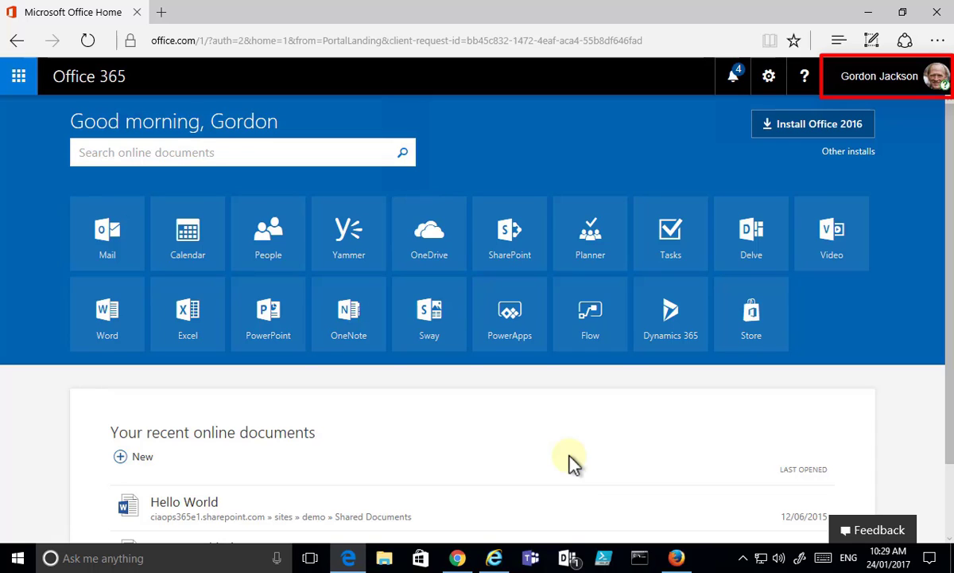
# Step: Open OneDrive from the Office 365 home page and create a new Word document
pyautogui.click(430, 238)
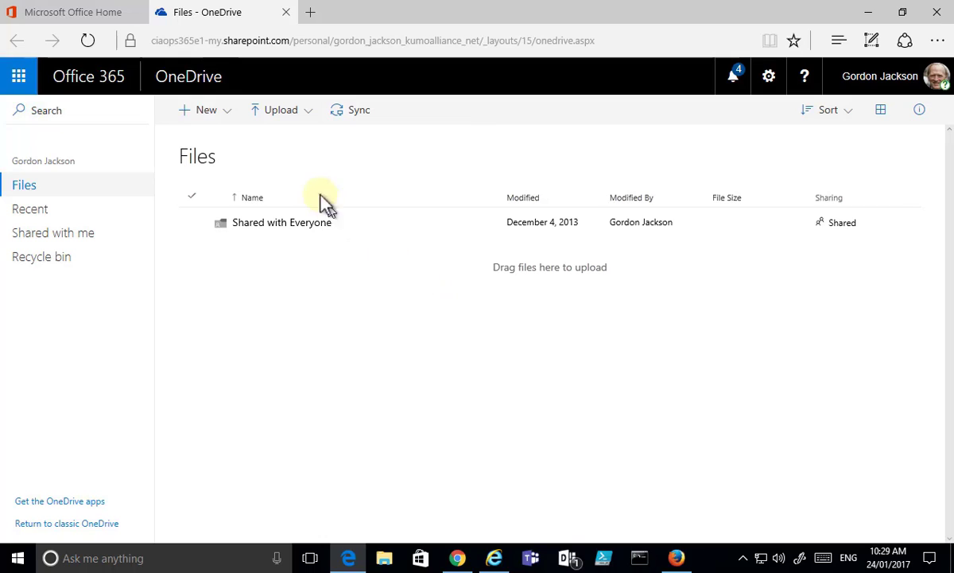
pyautogui.click(227, 115)
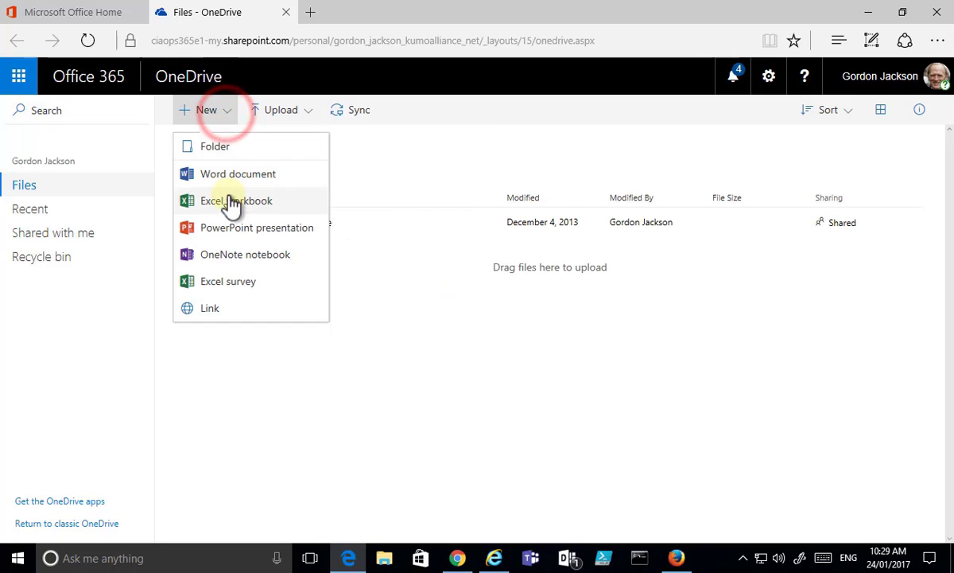
pyautogui.click(230, 175)
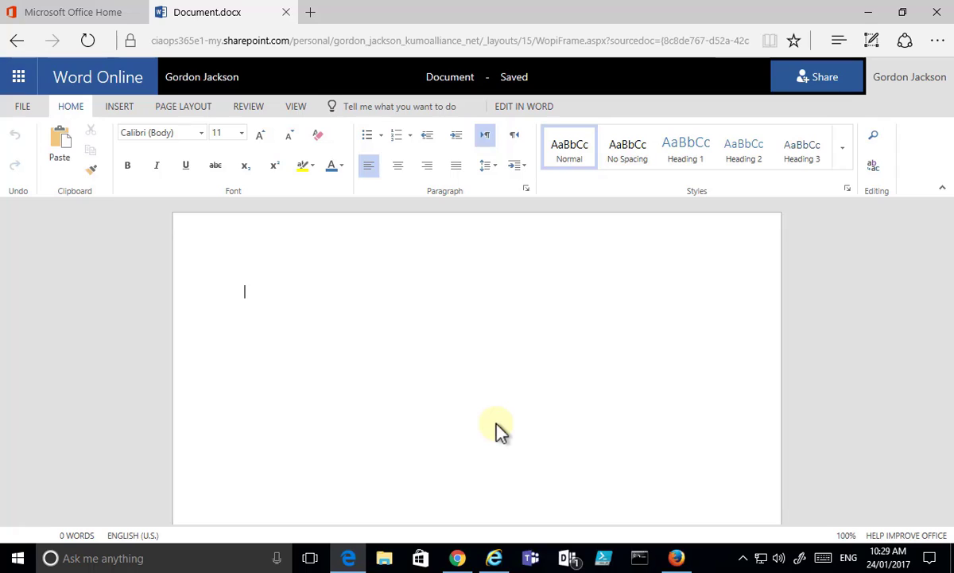
# Step: Type the line 'Internal users only' into the new Document.docx
pyautogui.write('Internal ')
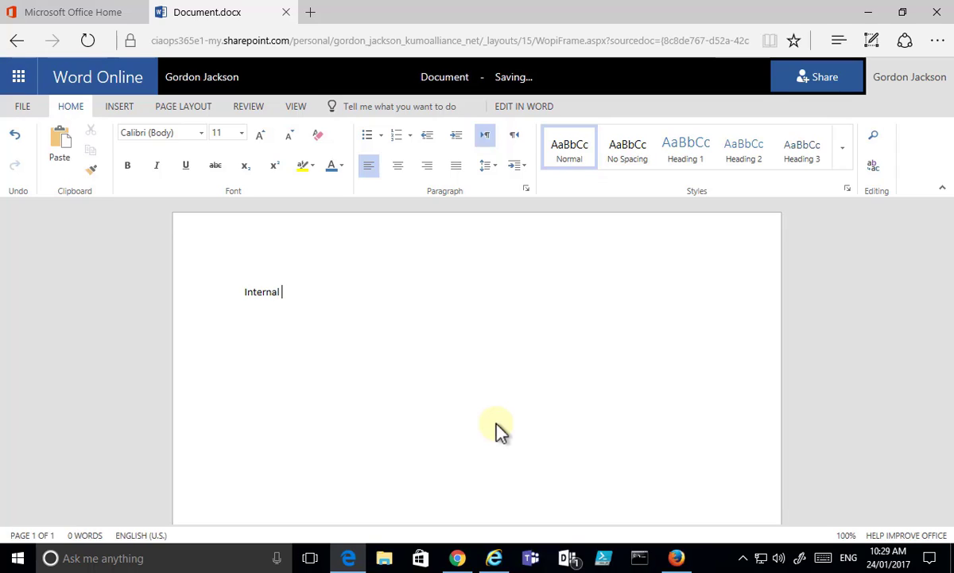
pyautogui.write('users only')
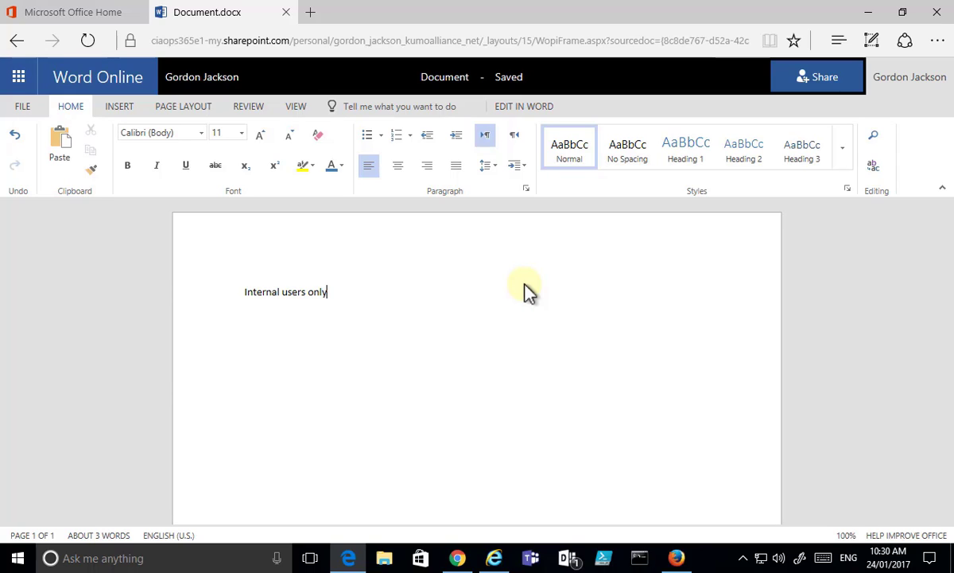
# Step: Start sharing Document.docx with the colleague, adding the message 'Please have a look at this'
pyautogui.click(180, 82)
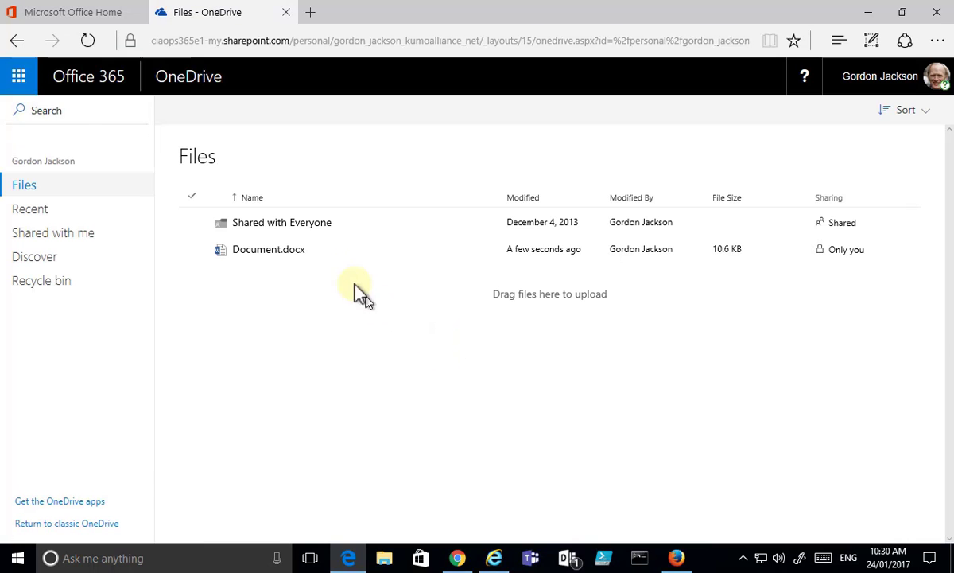
pyautogui.click(193, 250)
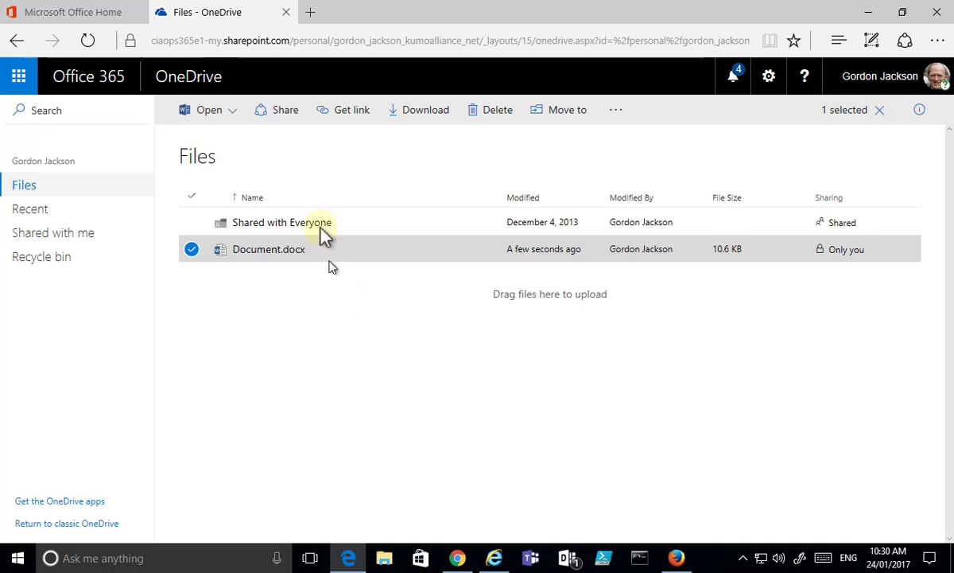
pyautogui.click(274, 114)
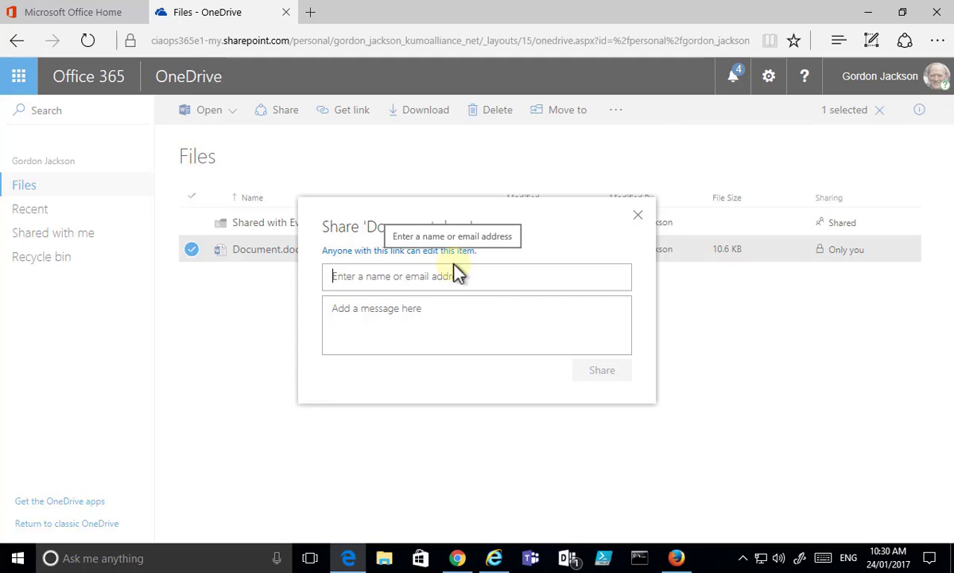
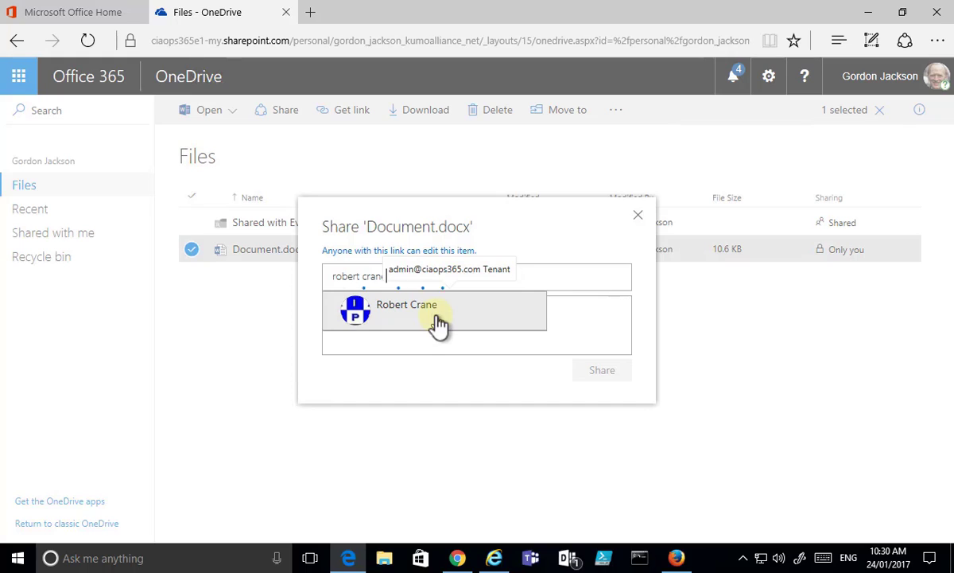
pyautogui.click(437, 318)
pyautogui.click(436, 316)
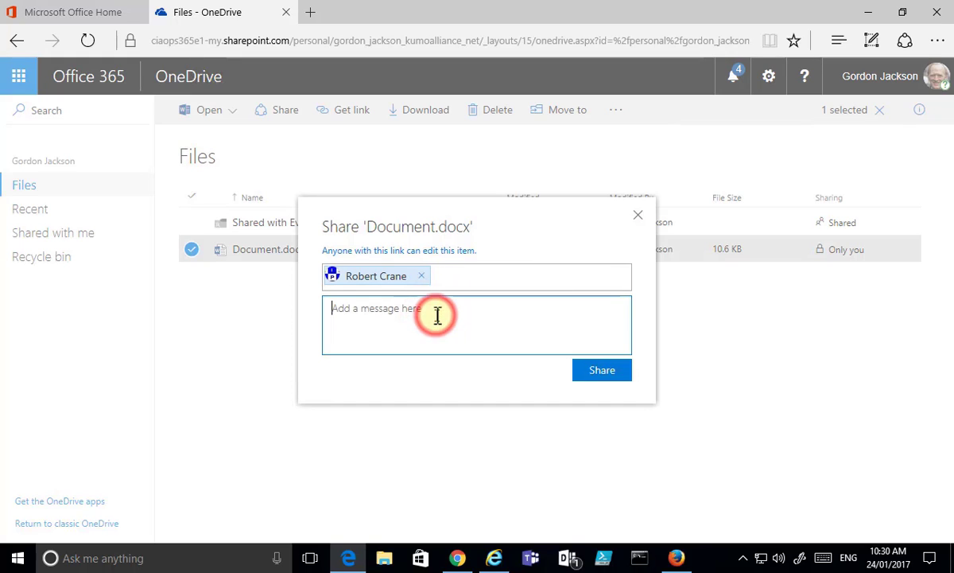
pyautogui.write('Please have a look at this')
# Step: Make the link editable by anyone, with no expiry, and send the invitation
pyautogui.click(393, 252)
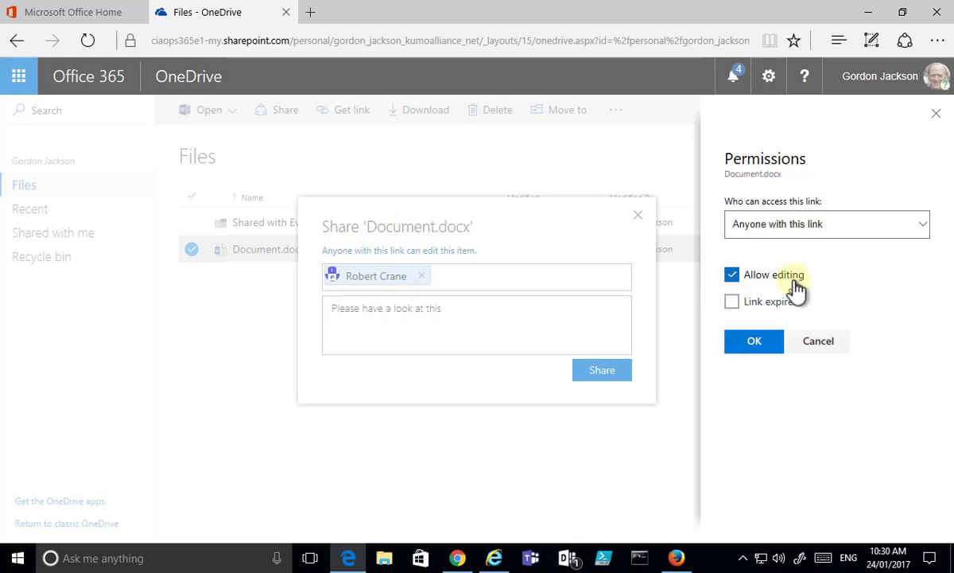
pyautogui.click(754, 342)
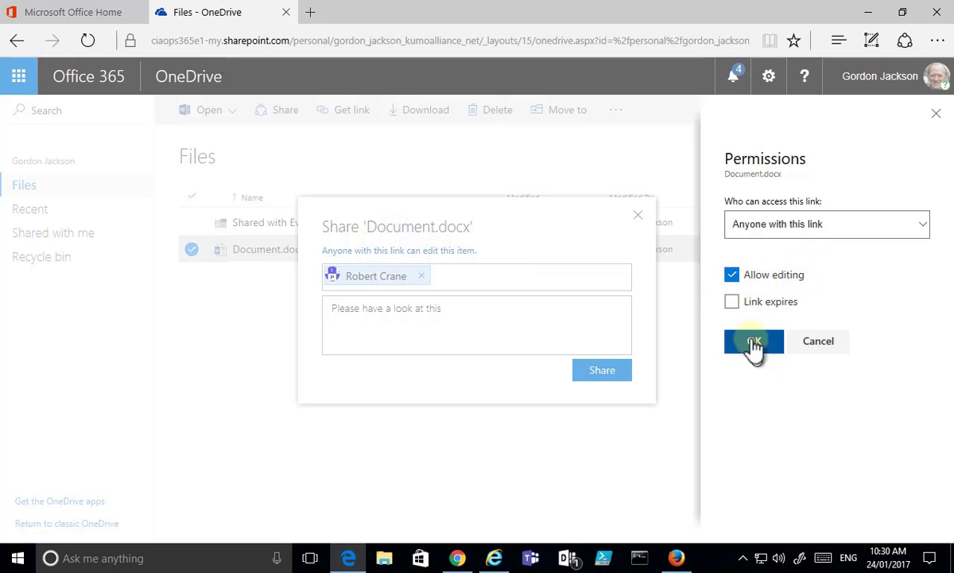
pyautogui.click(733, 303)
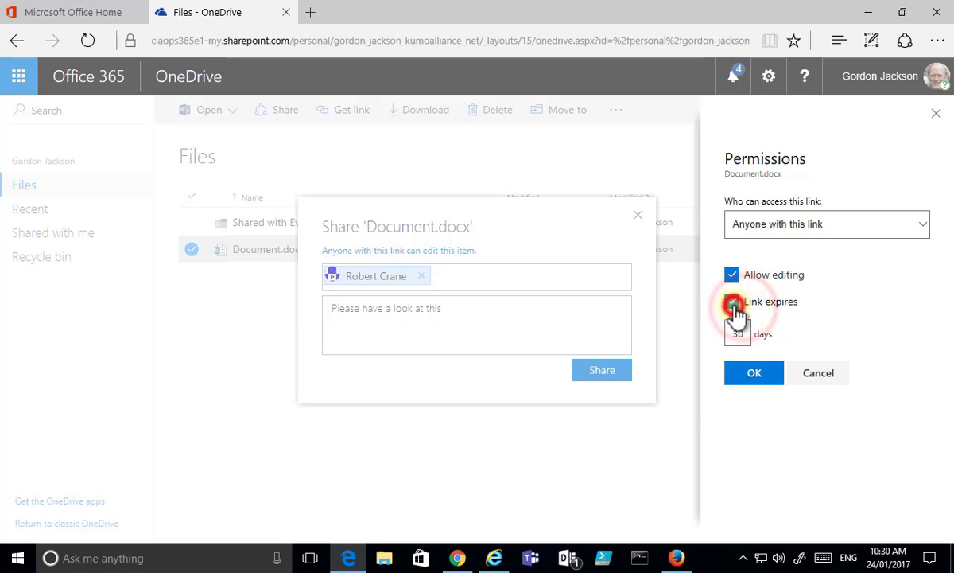
pyautogui.click(732, 303)
pyautogui.click(748, 344)
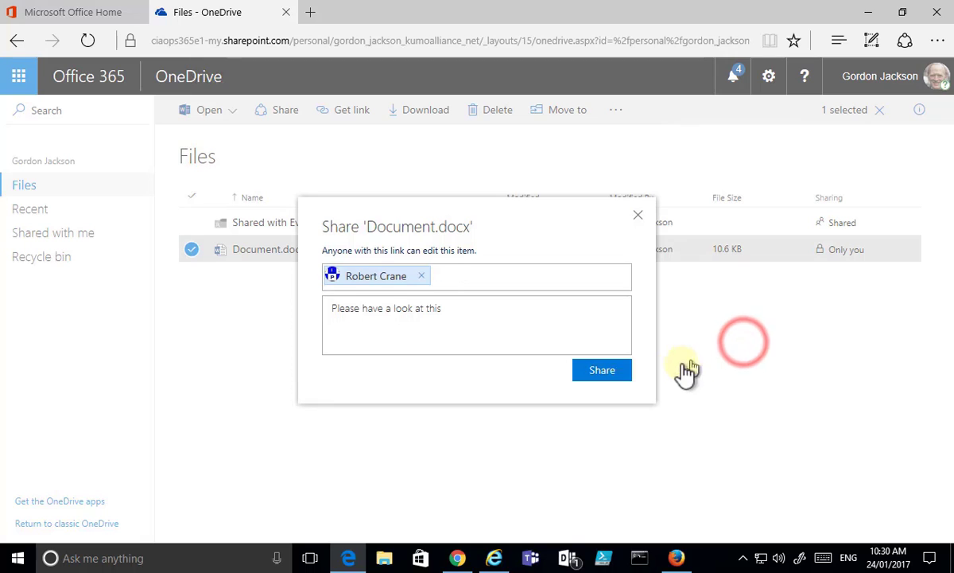
pyautogui.click(619, 380)
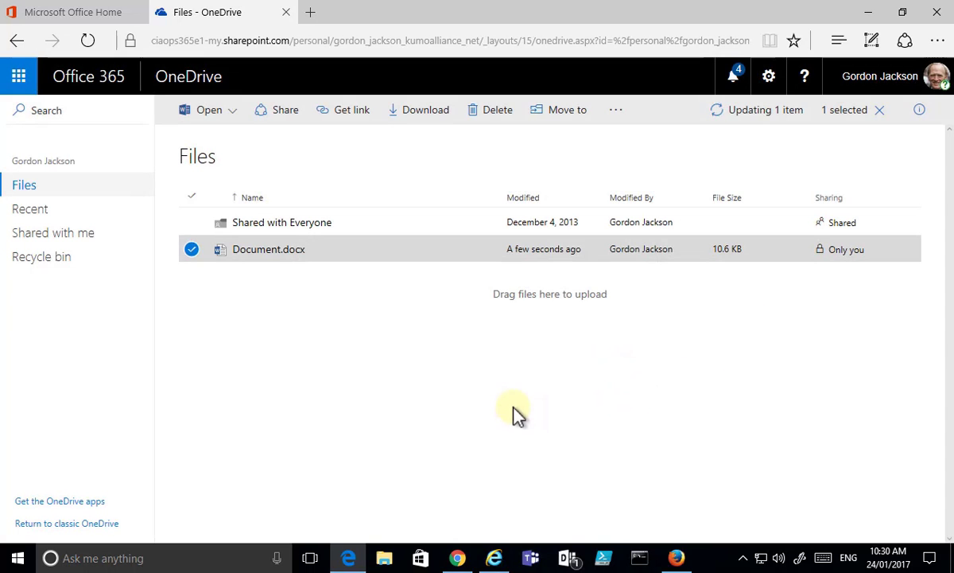
# Step: In the recipient's Outlook inbox, open the sharing email and its Document.docx link
pyautogui.click(457, 557)
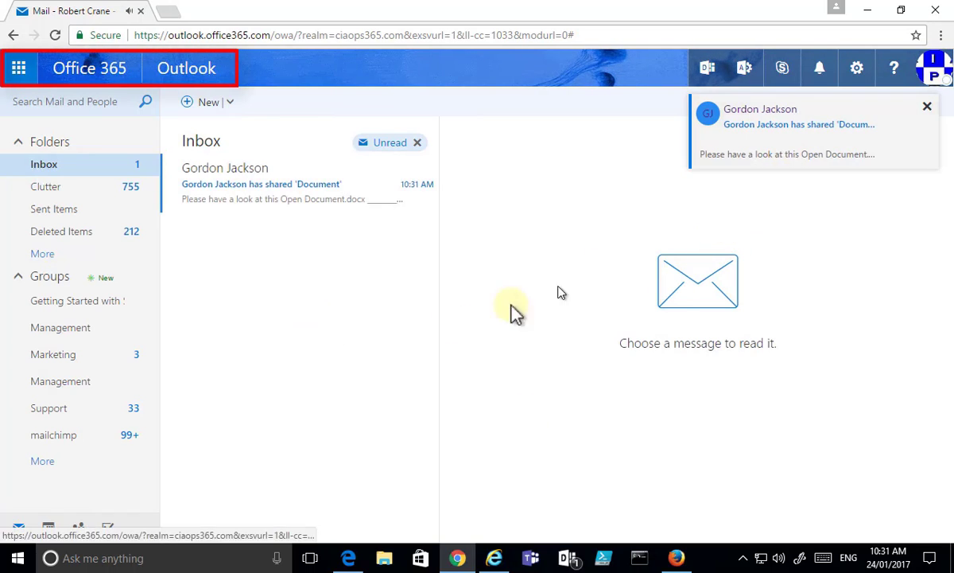
pyautogui.click(270, 195)
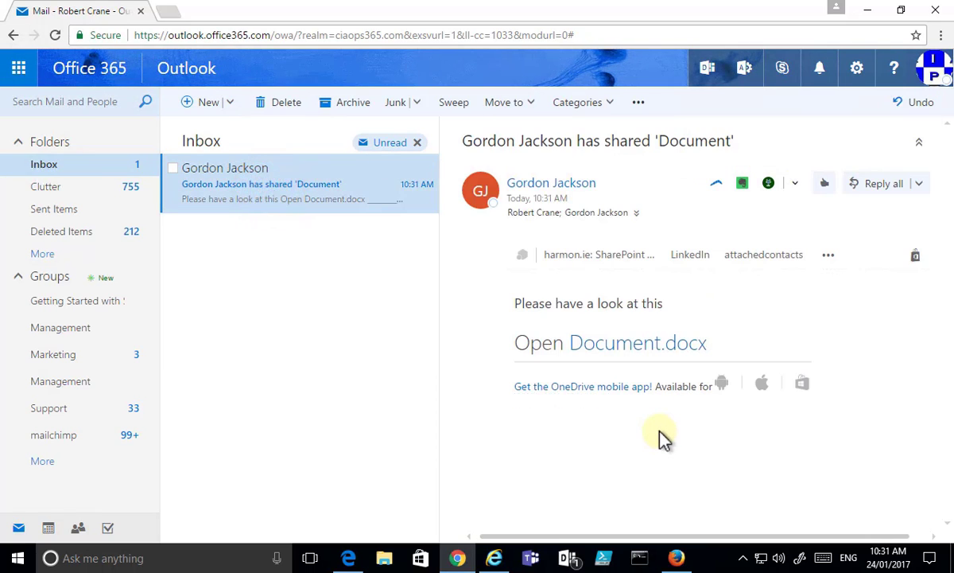
pyautogui.click(643, 348)
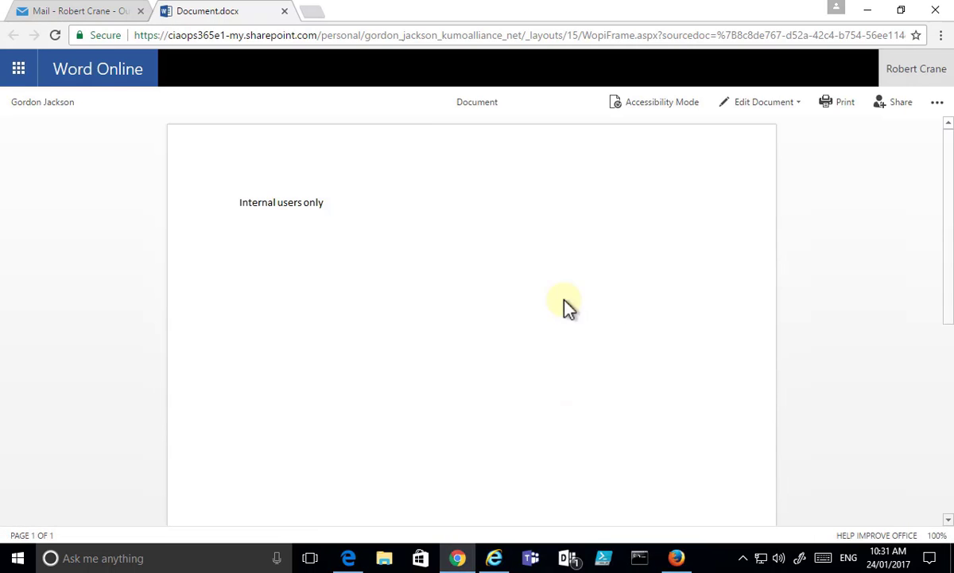
# Step: As the guest, edit Document.docx in the browser, adding 'Looks good.' below the existing line
pyautogui.click(763, 109)
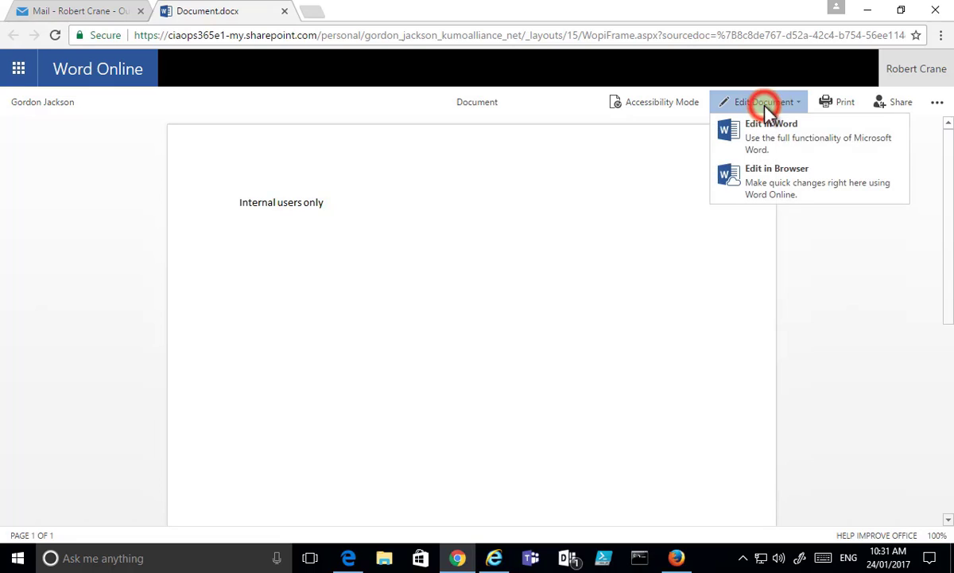
pyautogui.click(782, 185)
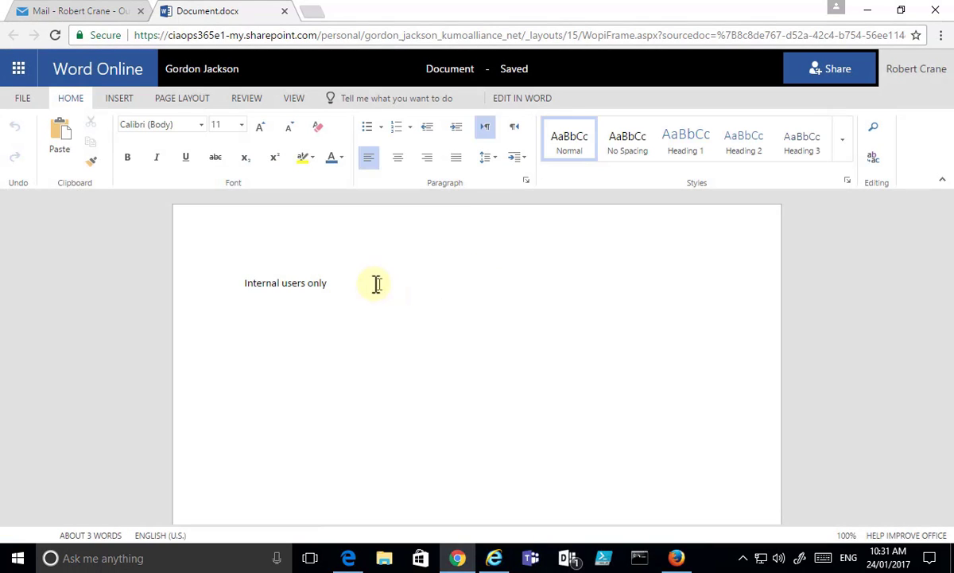
pyautogui.click(372, 282)
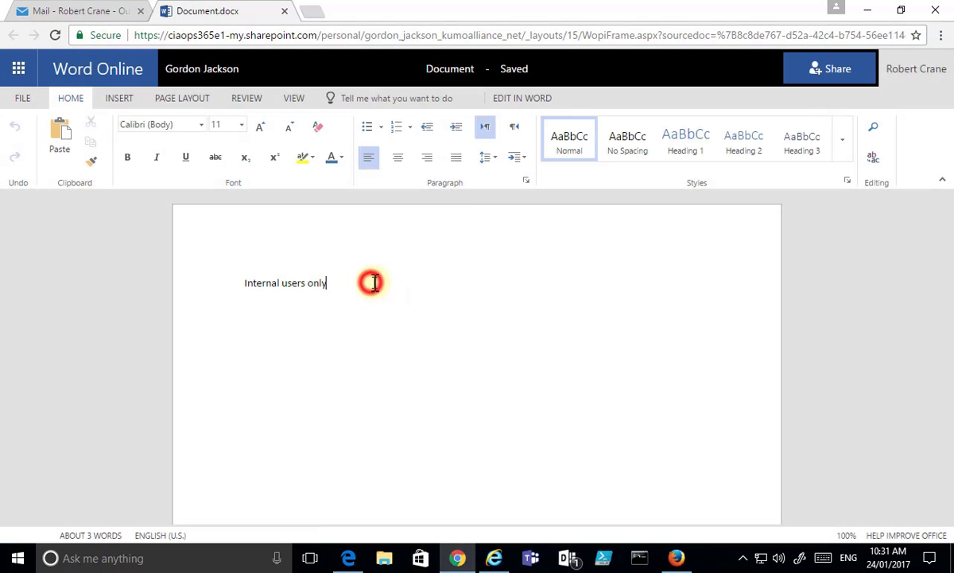
pyautogui.press('Return')
pyautogui.press('Return')
pyautogui.write('Looks good.')
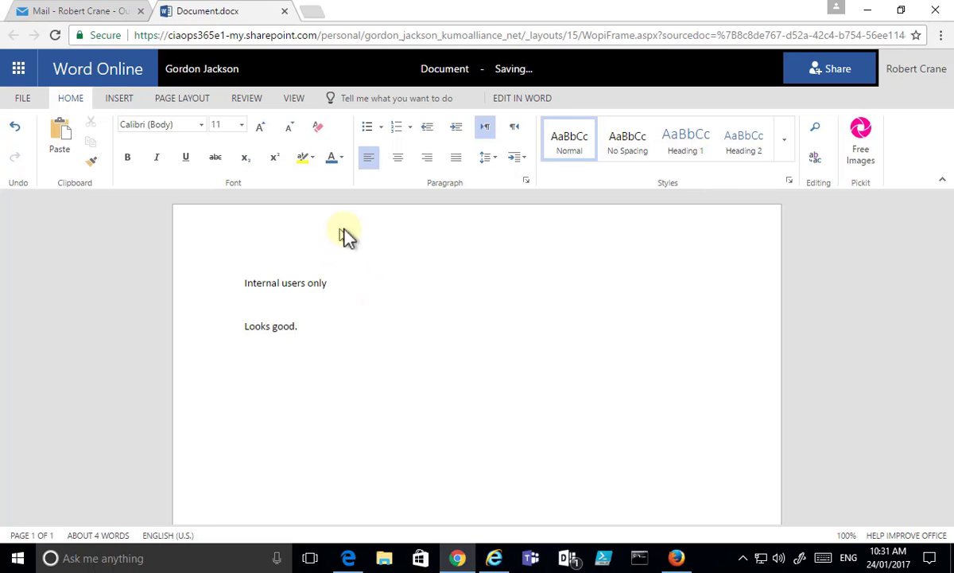
pyautogui.click(204, 71)
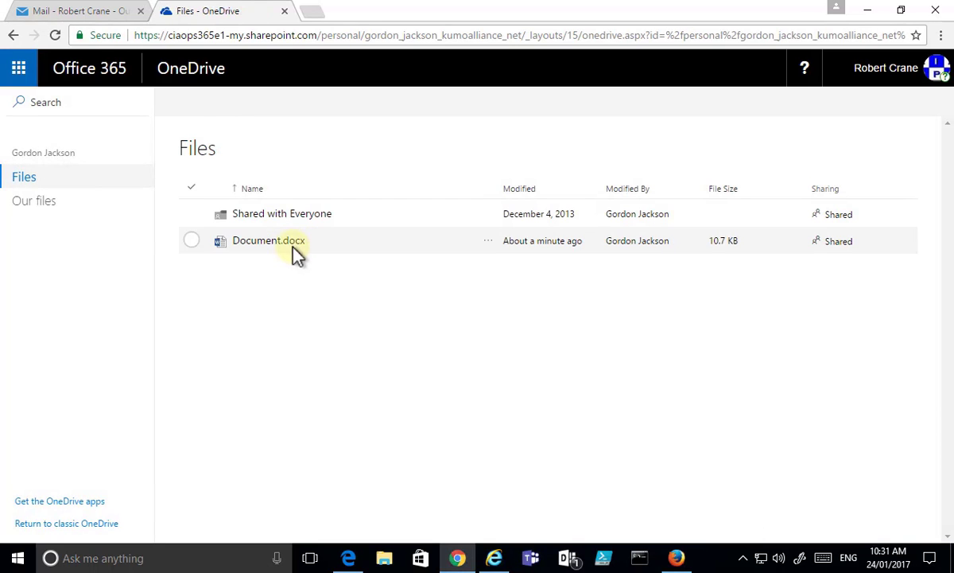
# Step: Close the extra tab, return to the owner's OneDrive window and clear the file selection
pyautogui.click(284, 11)
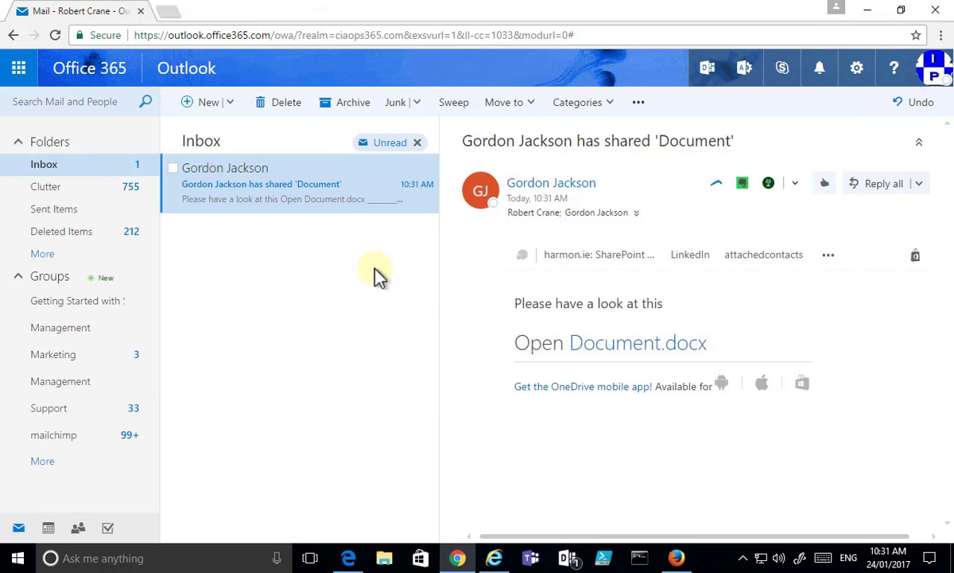
pyautogui.click(351, 560)
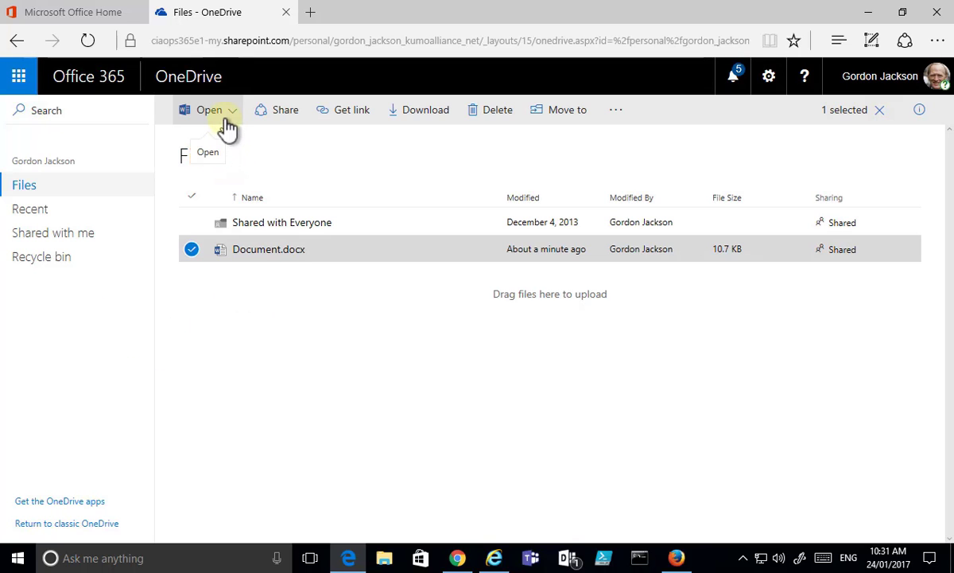
pyautogui.click(234, 312)
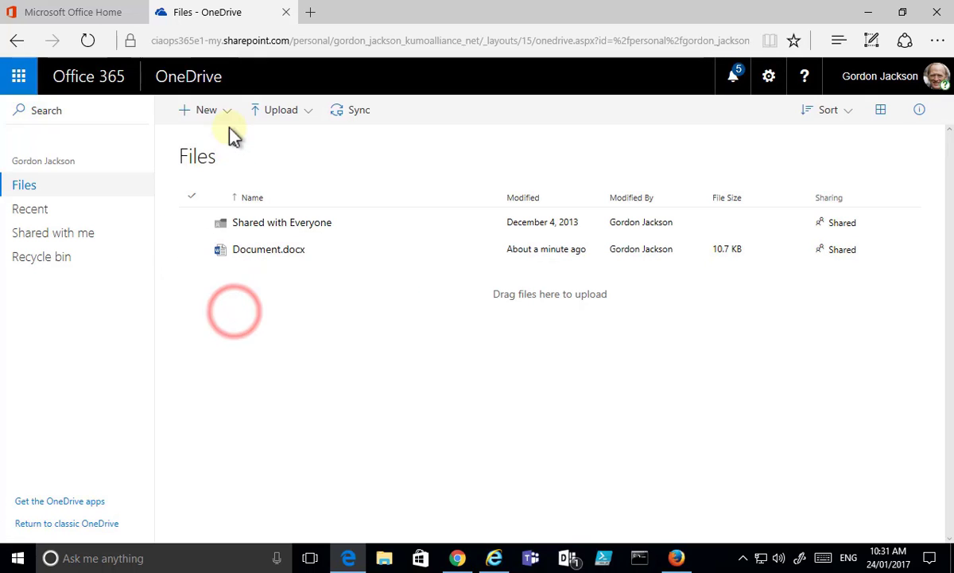
pyautogui.click(229, 121)
# Step: Create a new Word document containing 'External users' and return to the OneDrive files list
pyautogui.click(226, 176)
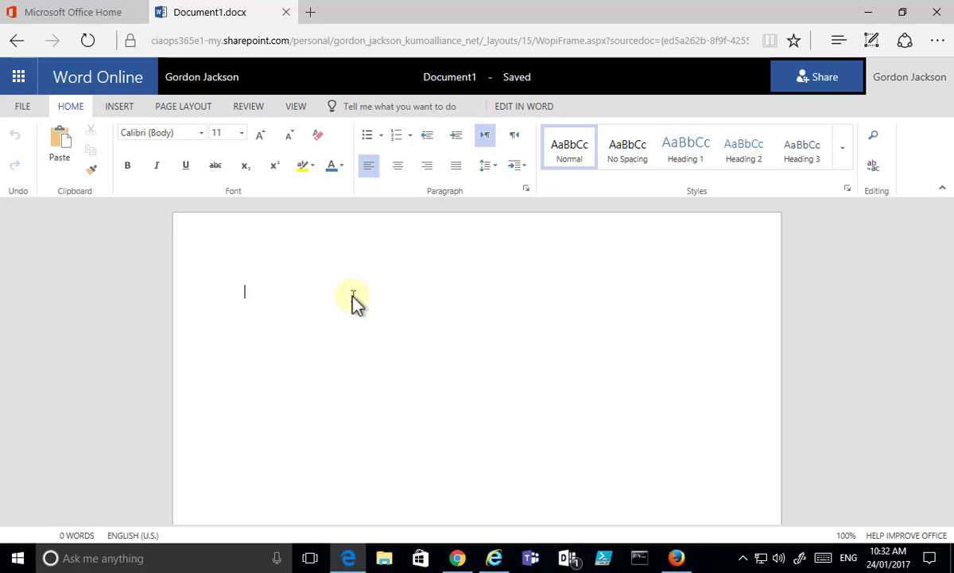
pyautogui.write('xternal ')
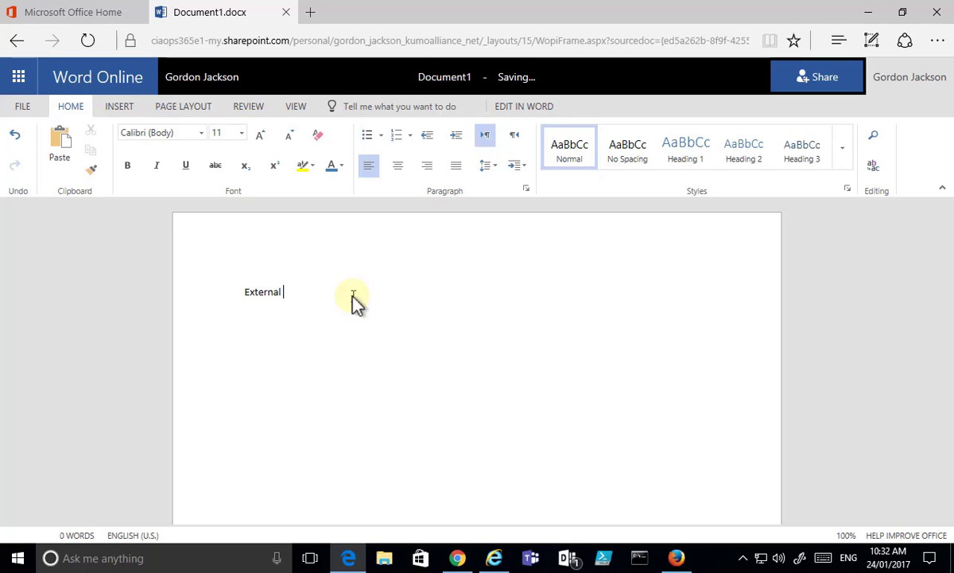
pyautogui.write('users')
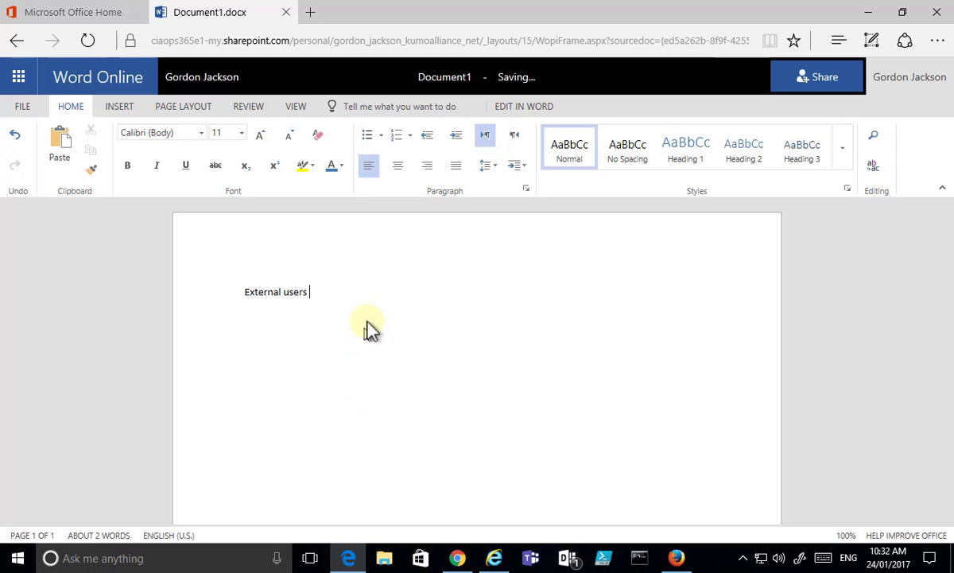
pyautogui.click(222, 78)
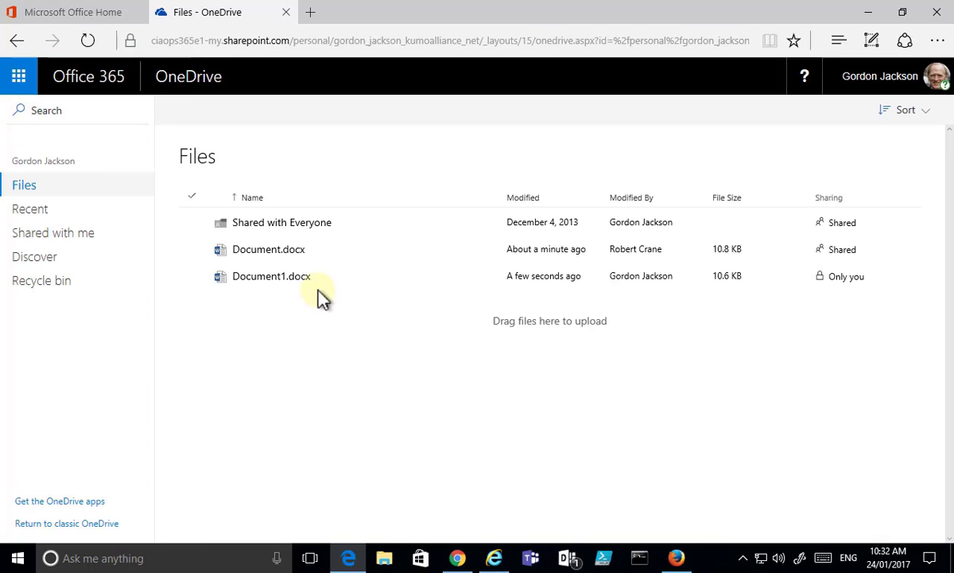
# Step: Rename Document1.docx to external.docx
pyautogui.click(328, 278)
pyautogui.rightClick(330, 282)
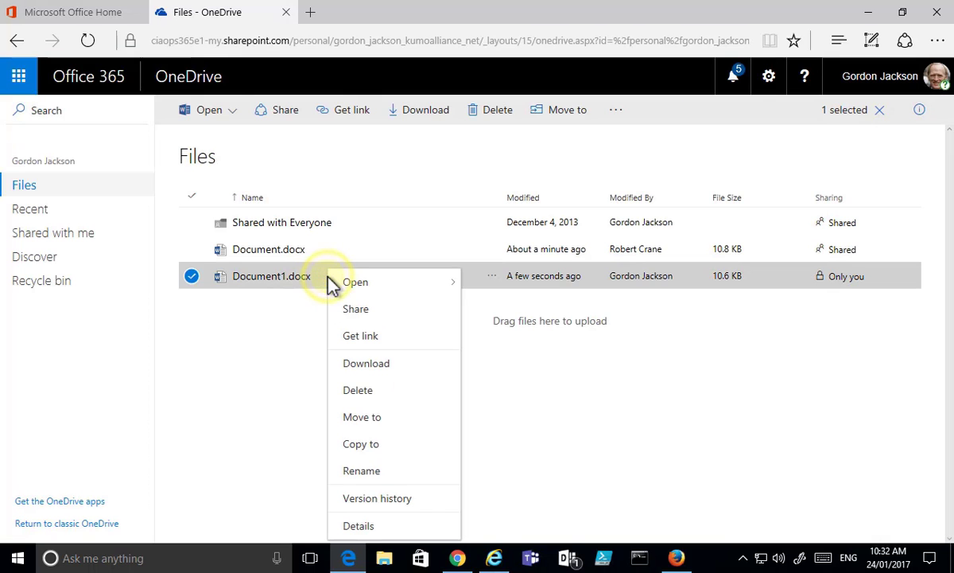
pyautogui.click(394, 471)
pyautogui.write('externalk')
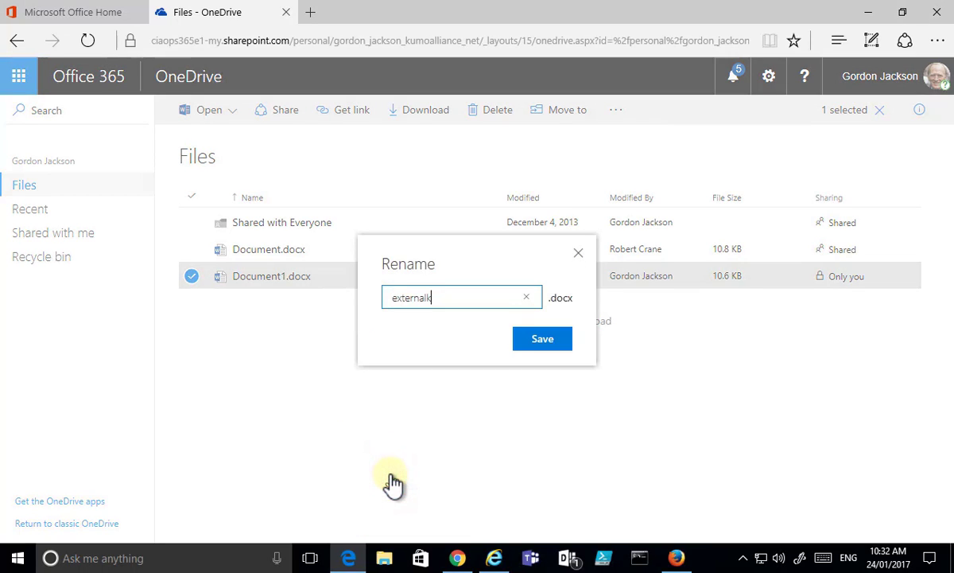
pyautogui.press('Return')
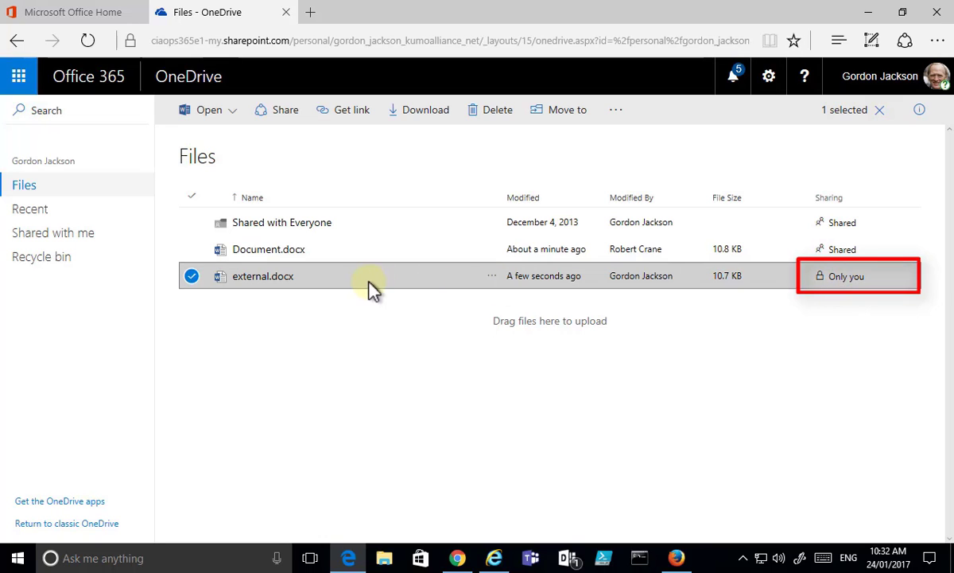
# Step: Start sharing external.docx with the outside e-mail recipient, adding the message 'Please review'
pyautogui.click(284, 118)
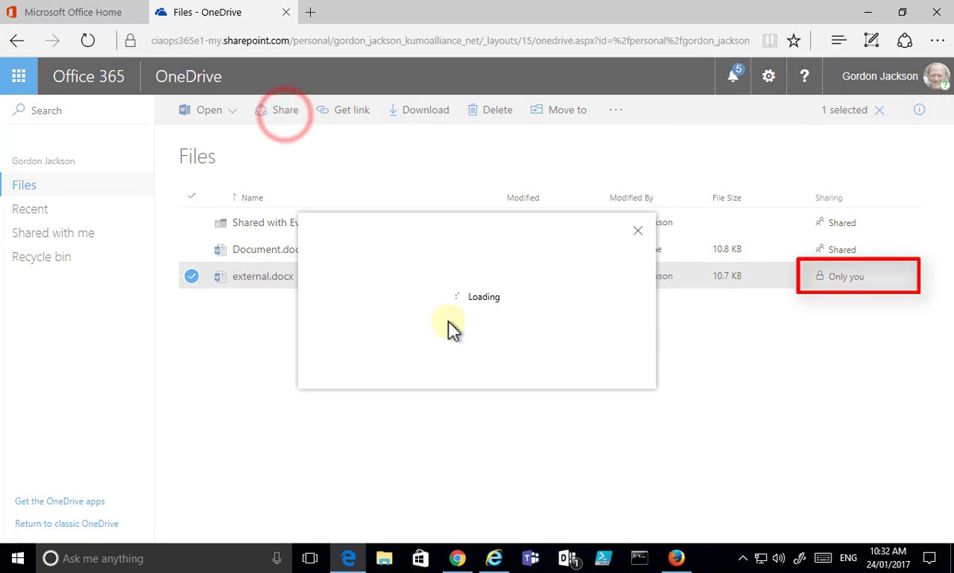
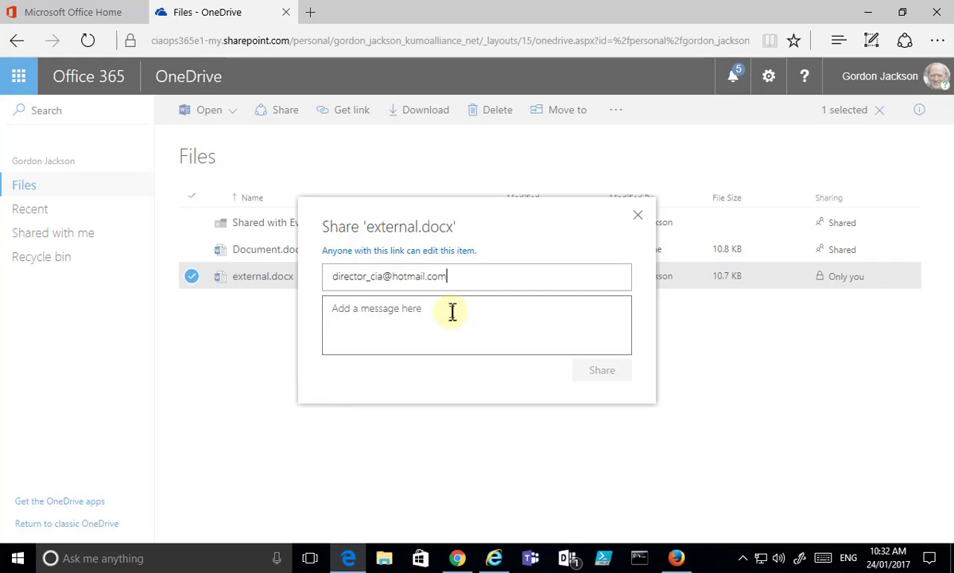
pyautogui.click(440, 319)
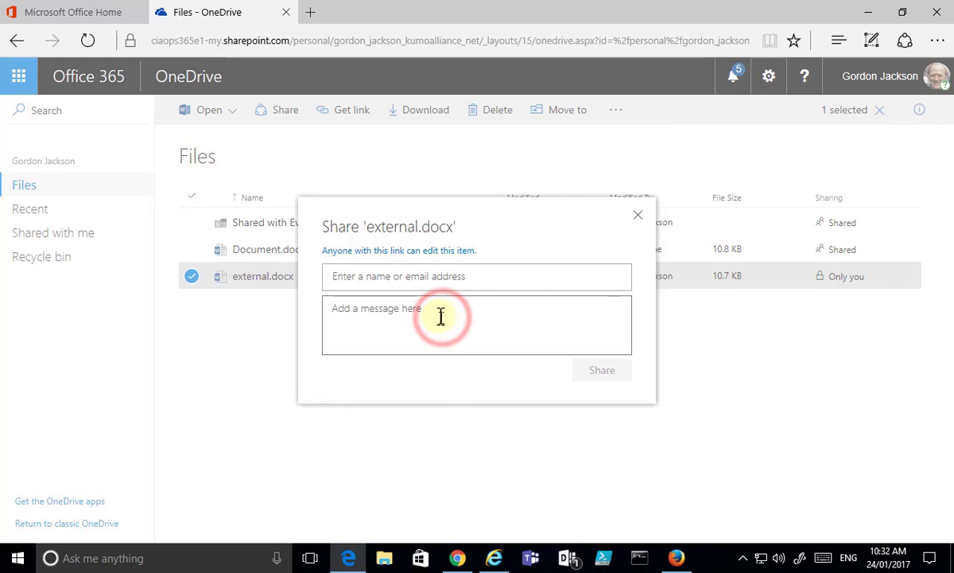
pyautogui.click(431, 284)
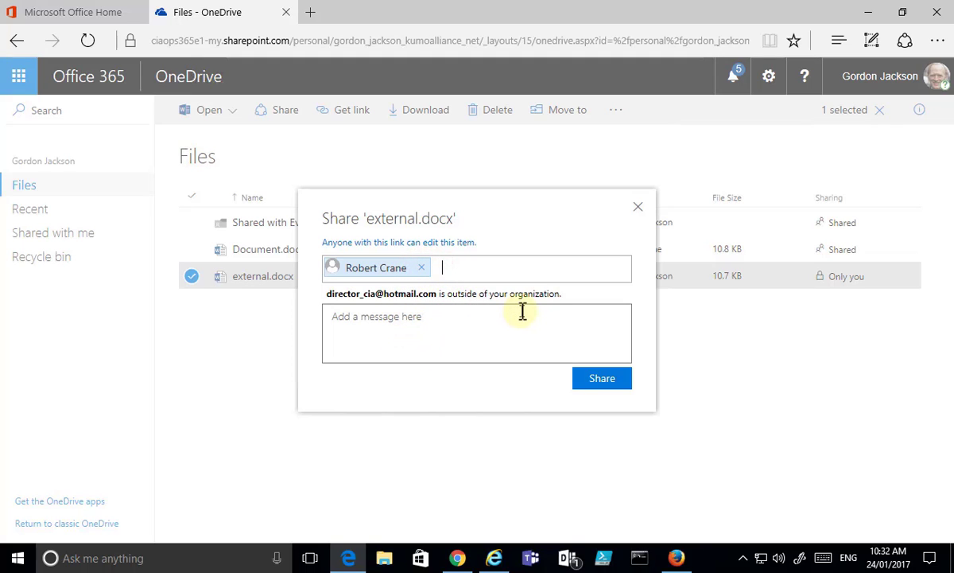
pyautogui.click(478, 313)
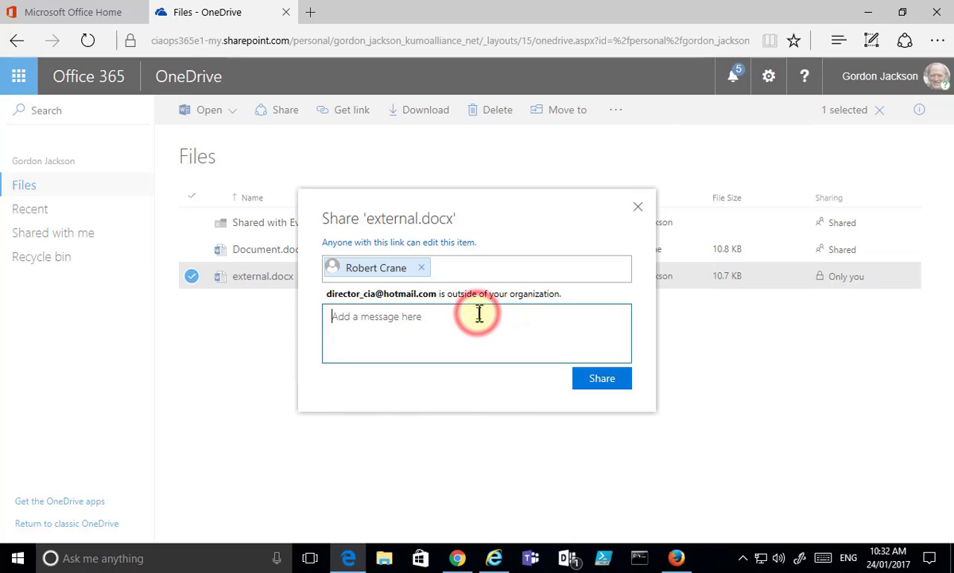
pyautogui.write('Please ')
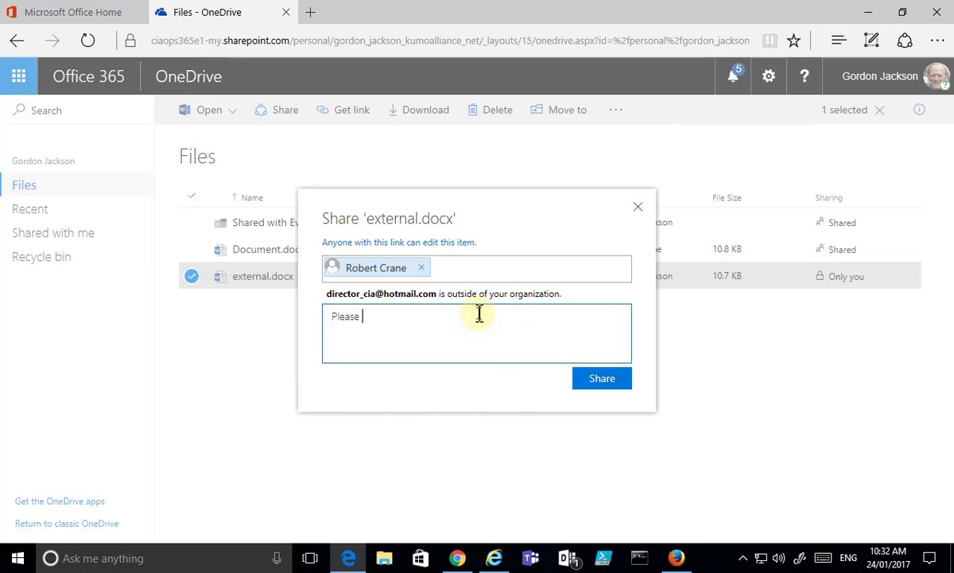
pyautogui.write('review')
pyautogui.click(444, 245)
pyautogui.click(443, 243)
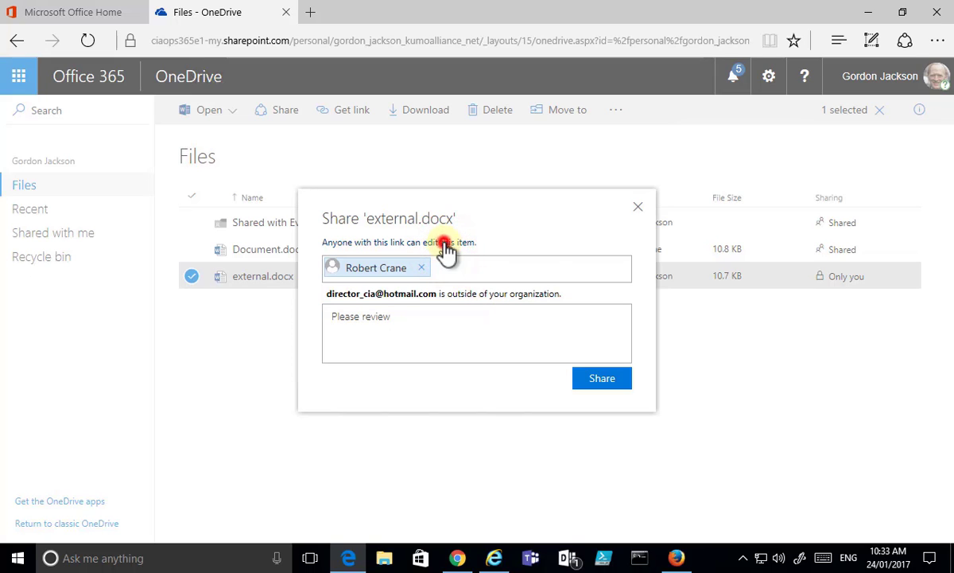
# Step: Make the link usable by anyone, keep editing allowed, and send the external.docx invitation
pyautogui.click(775, 225)
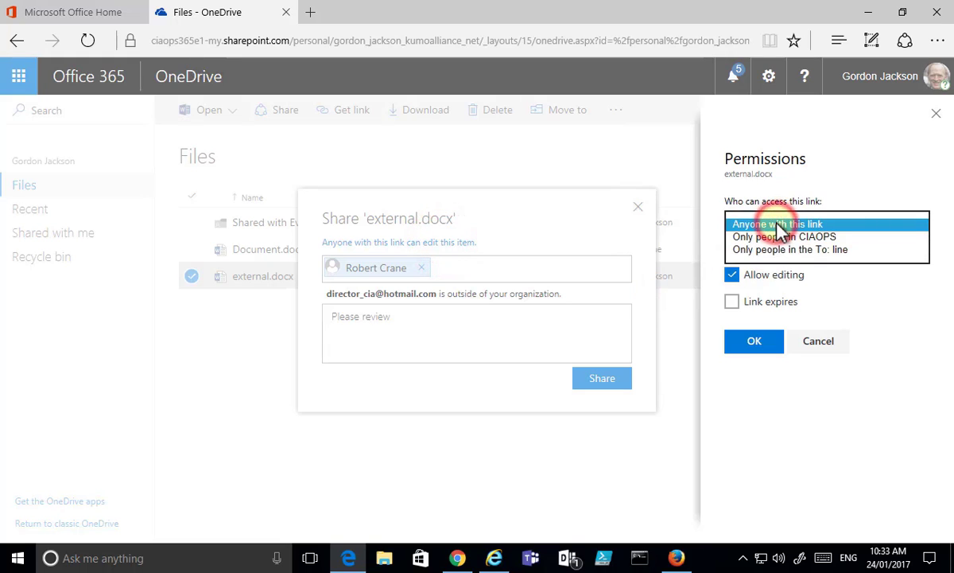
pyautogui.click(777, 223)
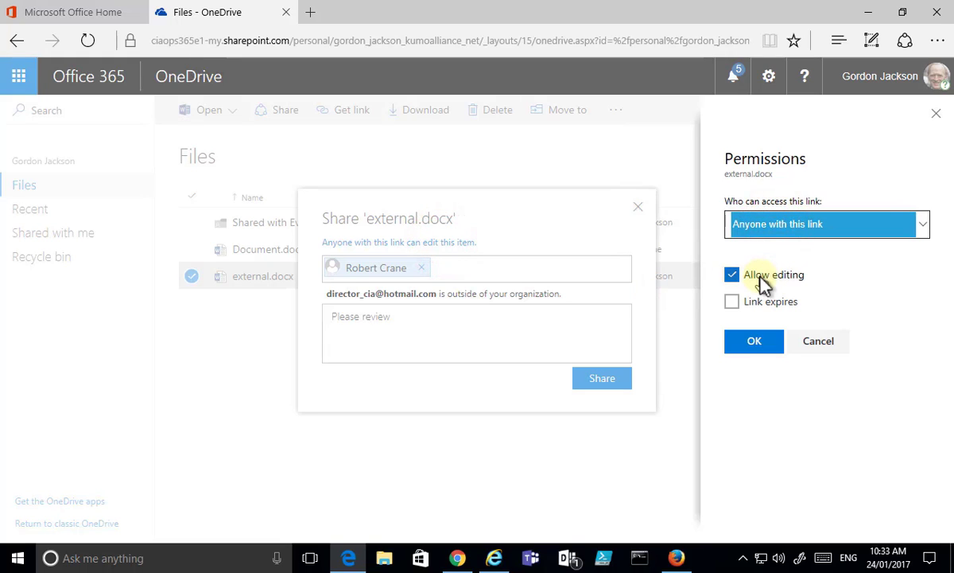
pyautogui.click(754, 342)
pyautogui.click(754, 342)
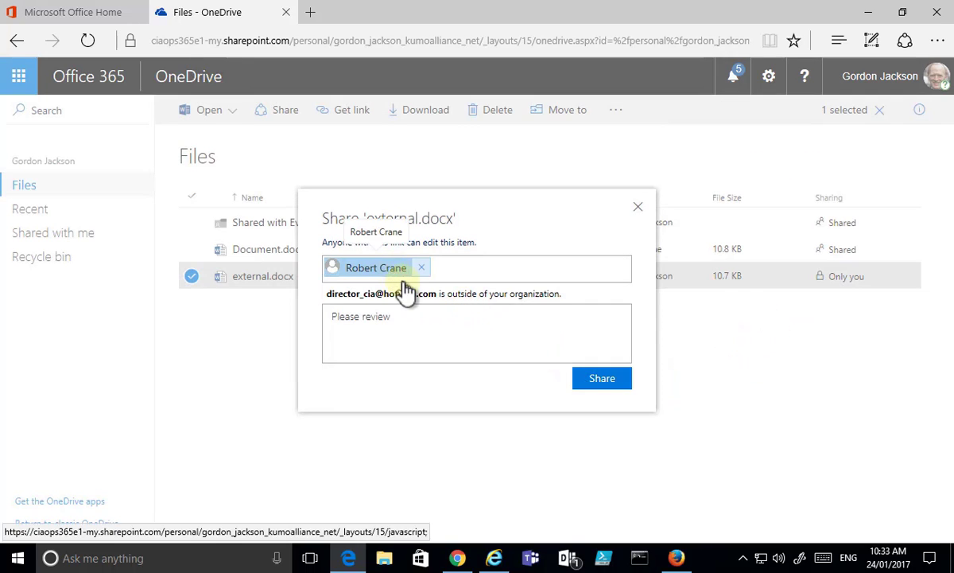
pyautogui.click(594, 384)
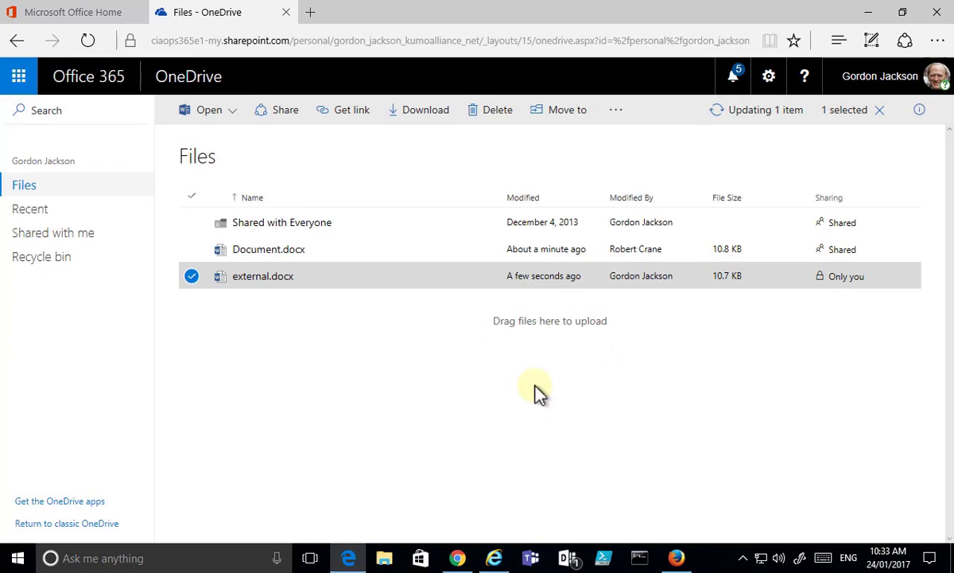
# Step: In the guest's Outlook Mail, open the invitation email and its external.docx link
pyautogui.click(495, 559)
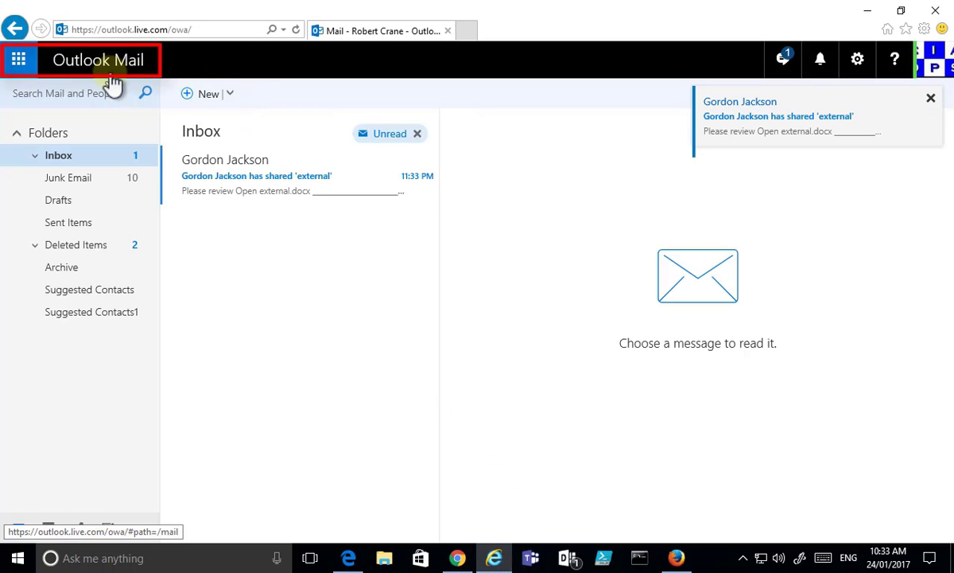
pyautogui.click(233, 171)
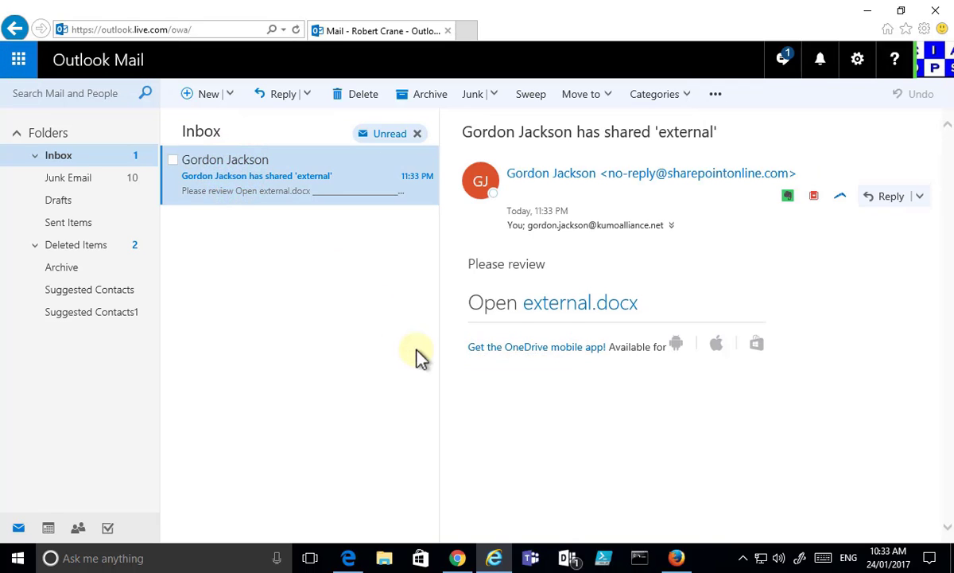
pyautogui.click(591, 310)
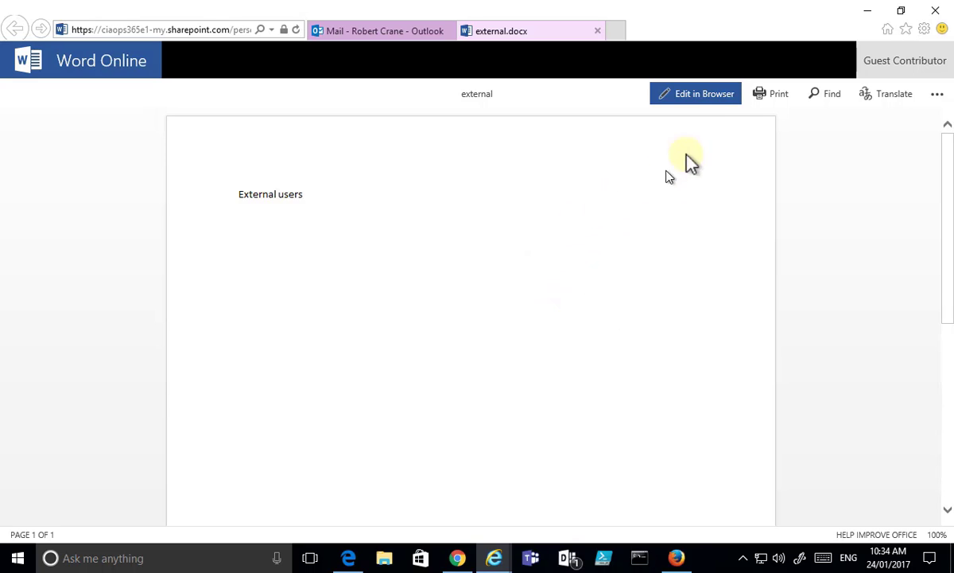
# Step: As the guest, add 'Looks good to me' below 'External users' in external.docx, then close it
pyautogui.click(721, 99)
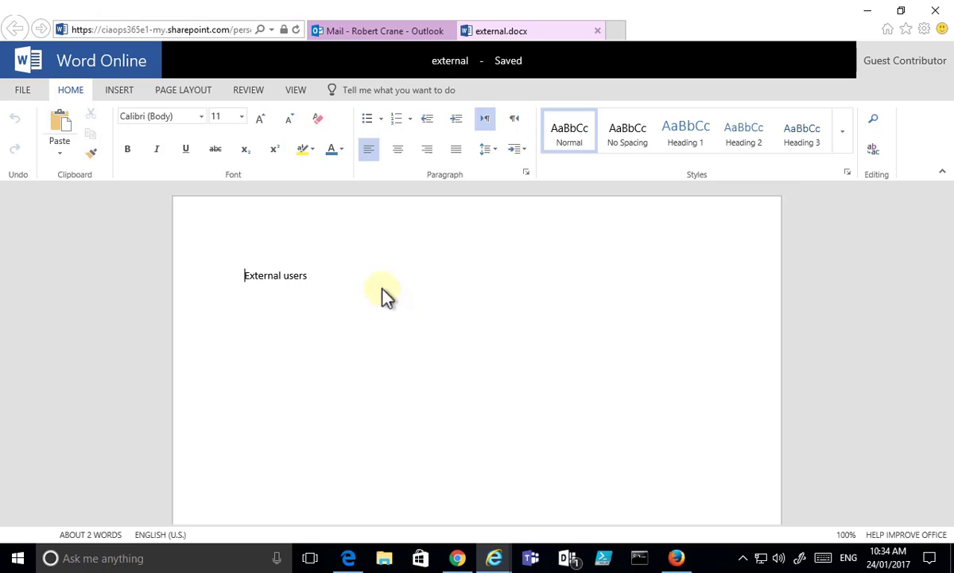
pyautogui.click(327, 274)
pyautogui.press('Return')
pyautogui.write('Looks ')
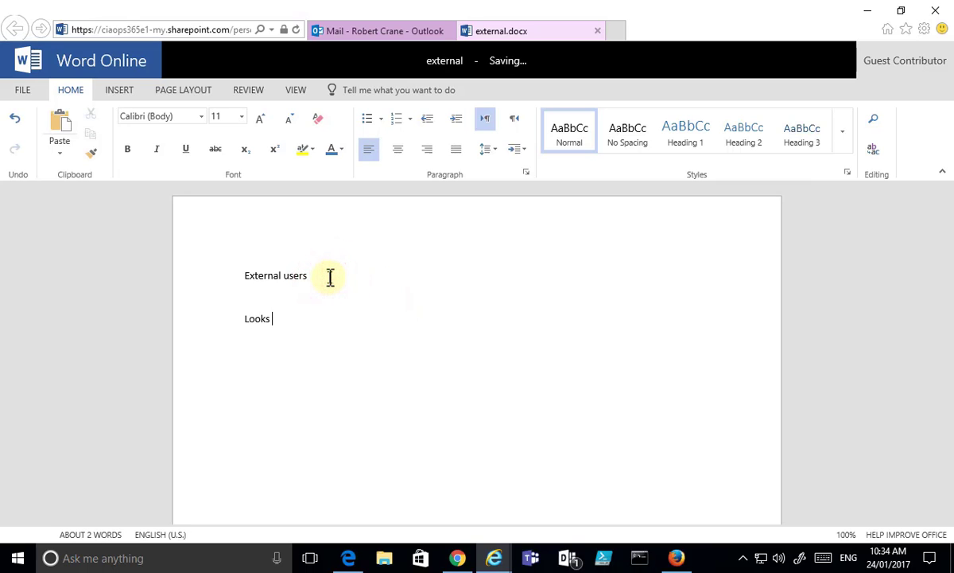
pyautogui.write('good to me')
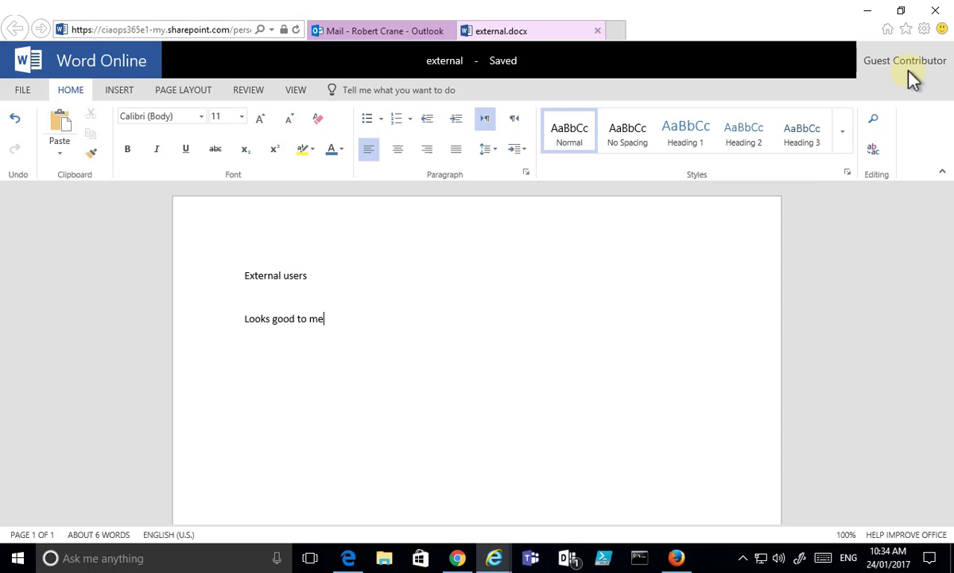
pyautogui.click(600, 31)
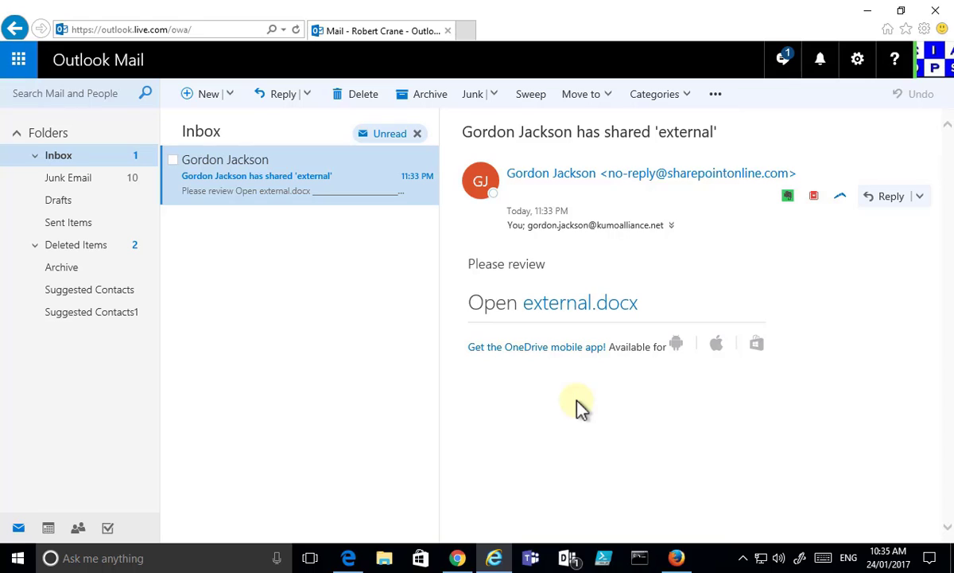
# Step: Back in OneDrive, show the details pane for external.docx and scroll through its activity
pyautogui.click(349, 559)
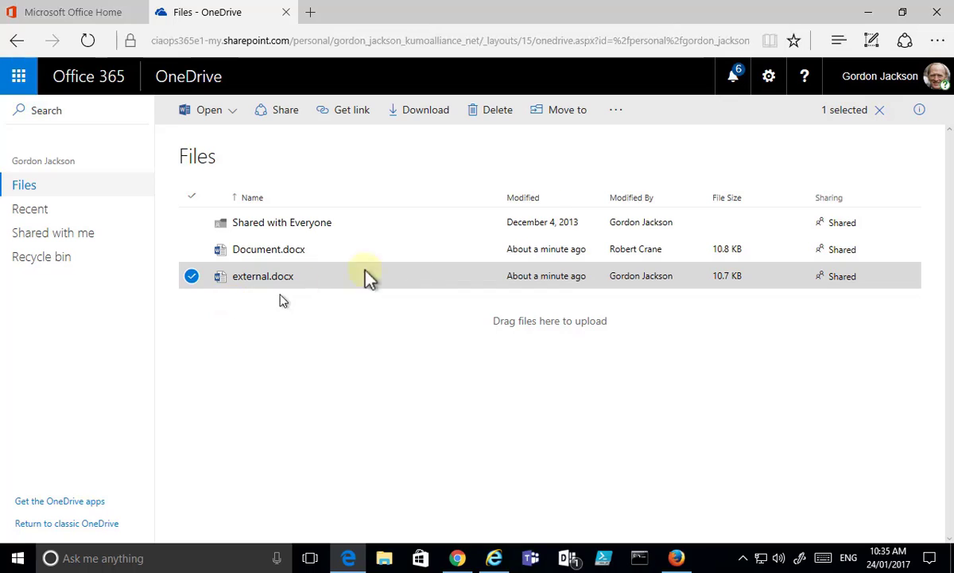
pyautogui.click(919, 110)
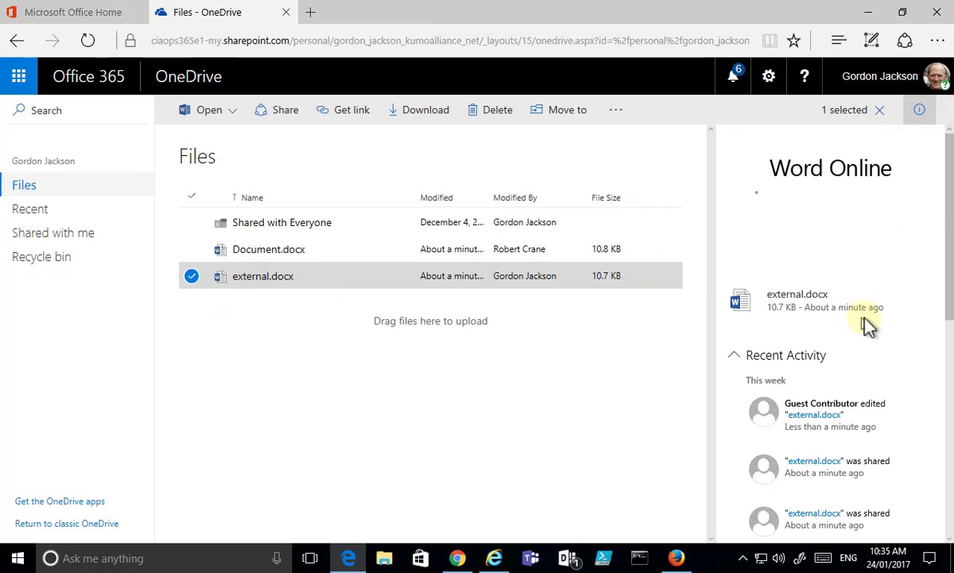
pyautogui.scroll(-1, 939, 352)
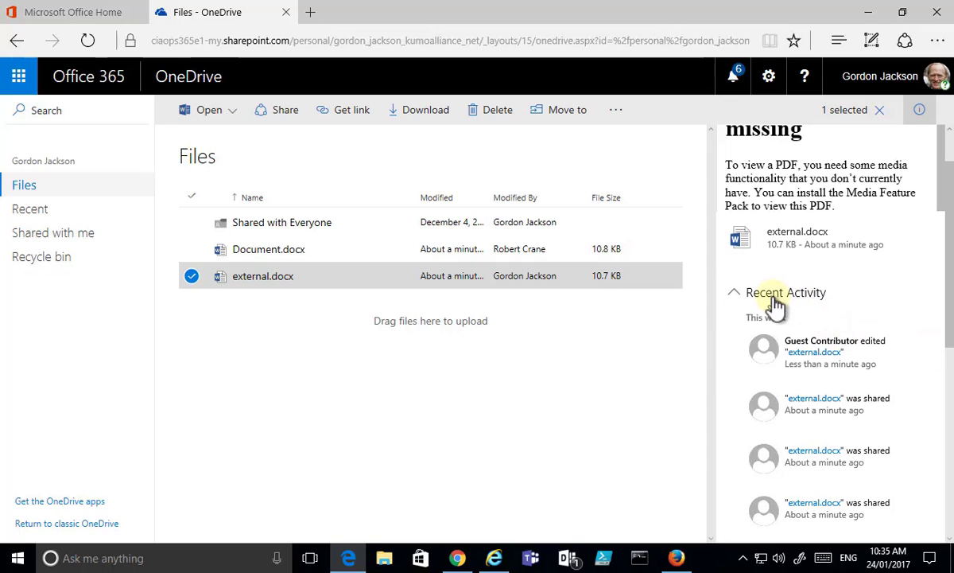
pyautogui.scroll(-1, 827, 310)
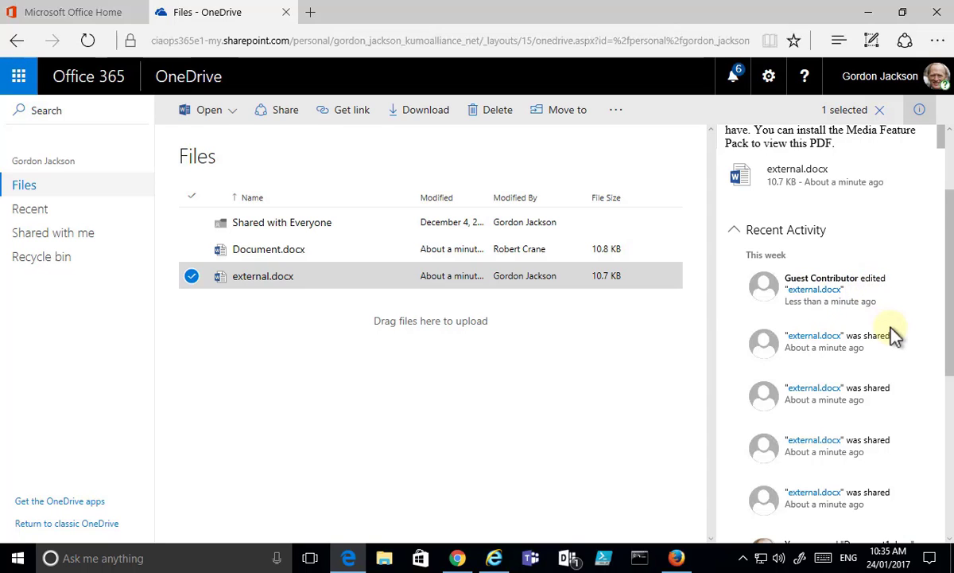
pyautogui.scroll(-1, 891, 334)
pyautogui.scroll(-1, 857, 282)
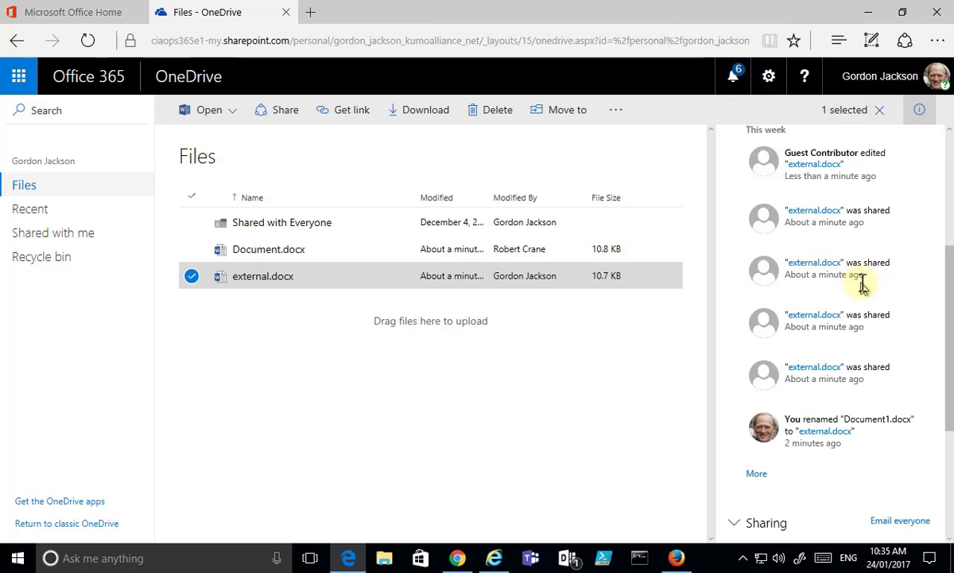
pyautogui.scroll(-4, 863, 284)
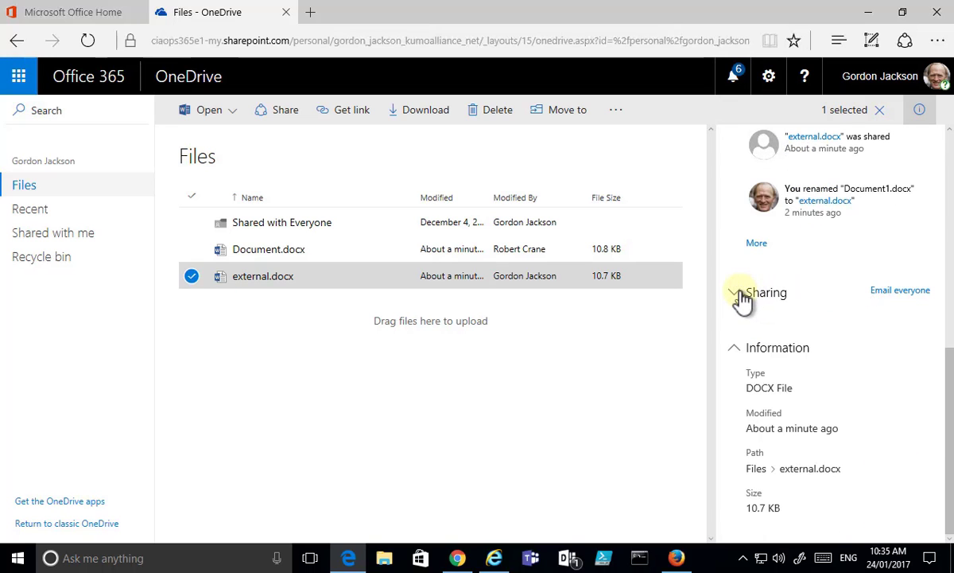
# Step: Expand the Sharing details of external.docx, then close the details pane
pyautogui.click(742, 296)
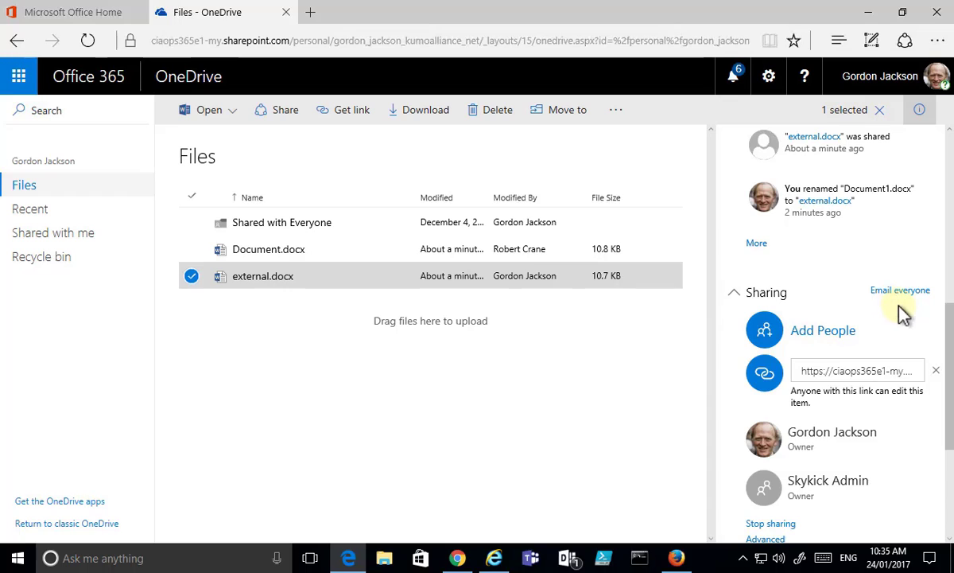
pyautogui.scroll(-1, 906, 318)
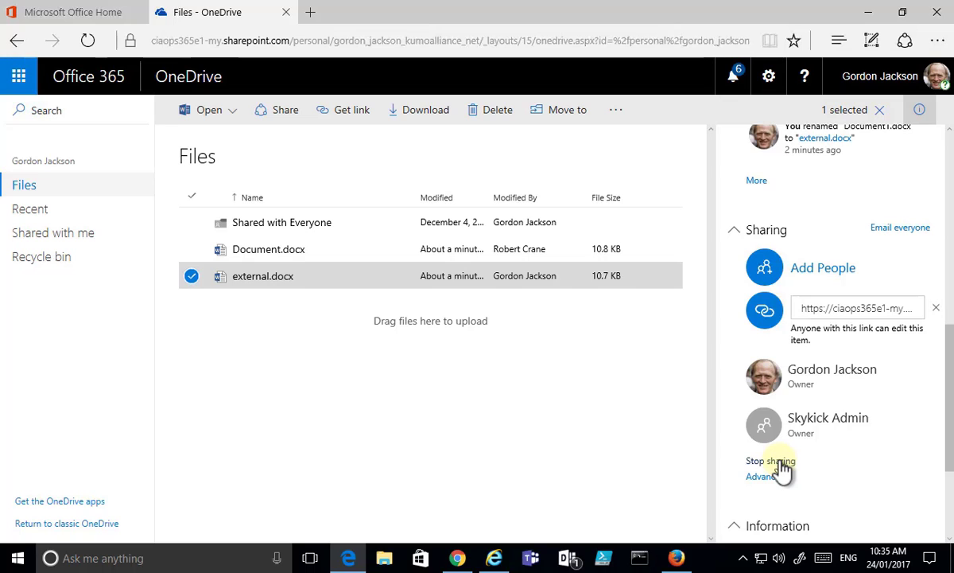
pyautogui.click(664, 430)
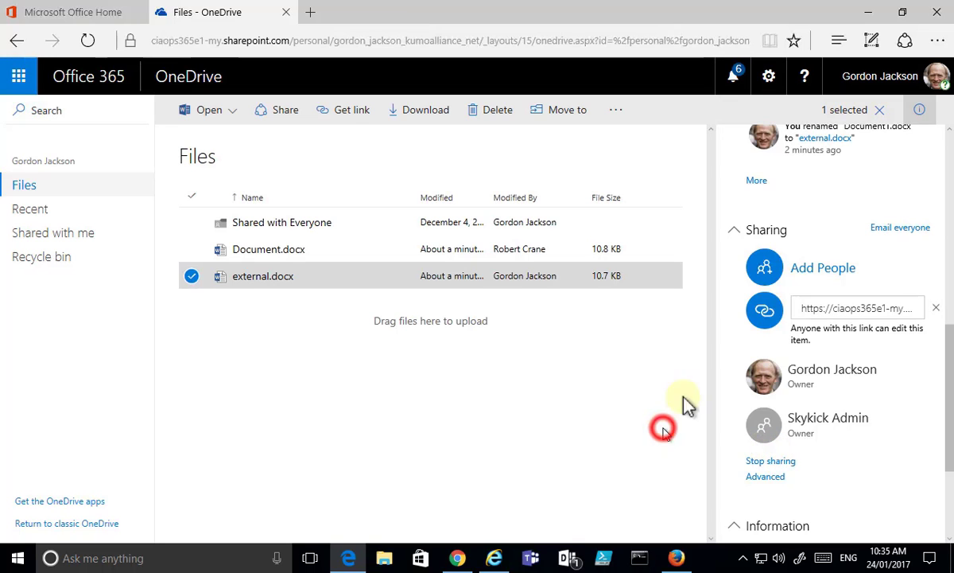
pyautogui.click(920, 109)
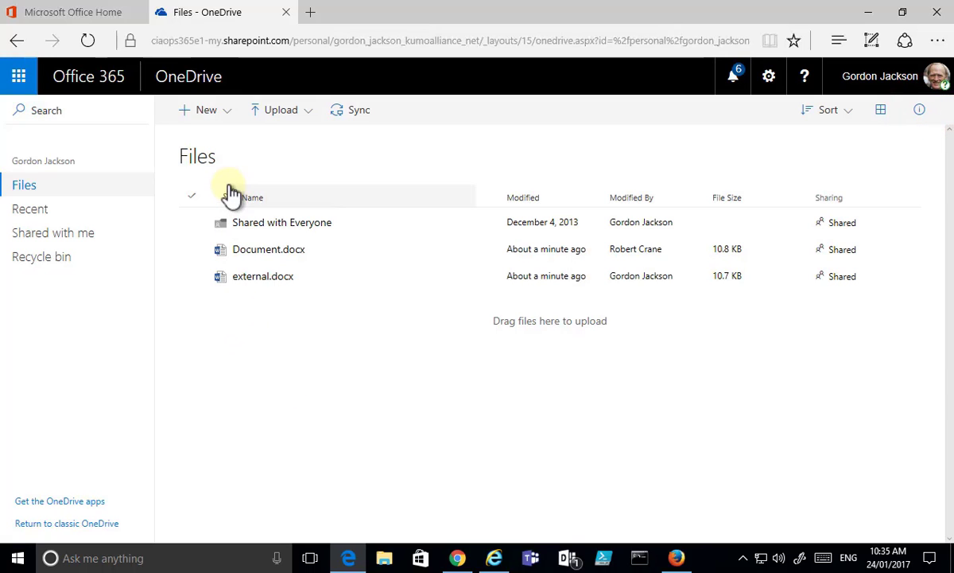
# Step: Create a new Word document containing 'Anonymous access' and return to the OneDrive Files list
pyautogui.click(225, 119)
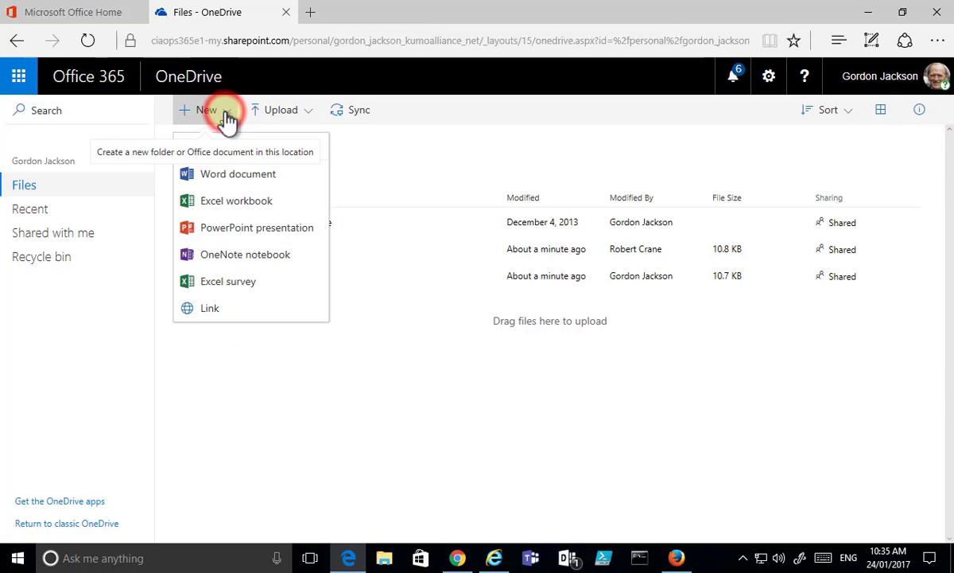
pyautogui.click(226, 173)
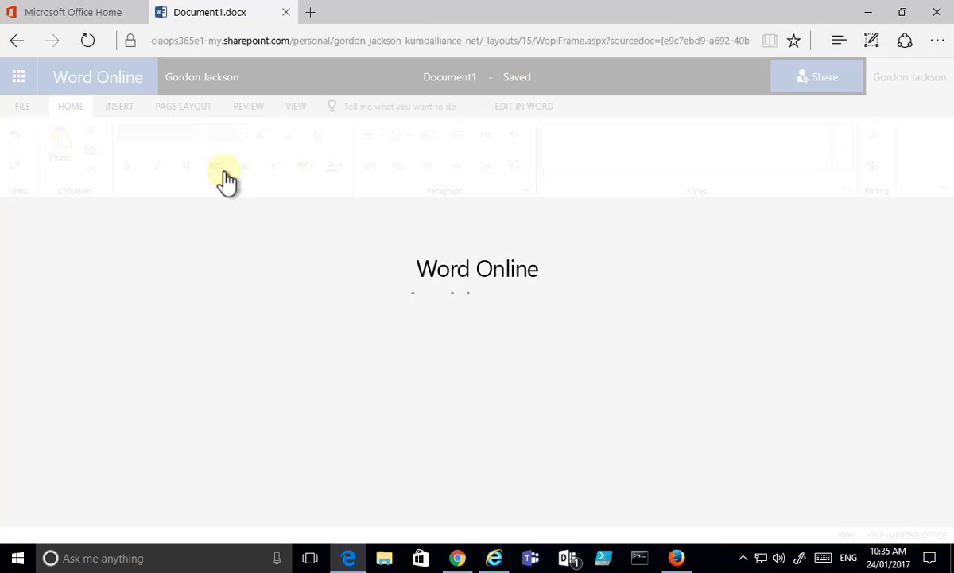
pyautogui.write('Anonymous access')
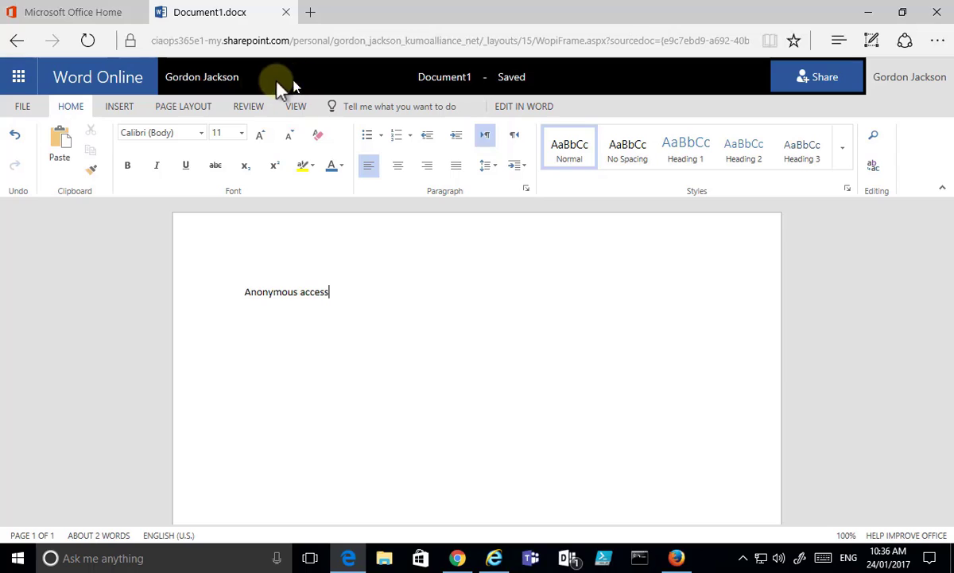
pyautogui.click(229, 79)
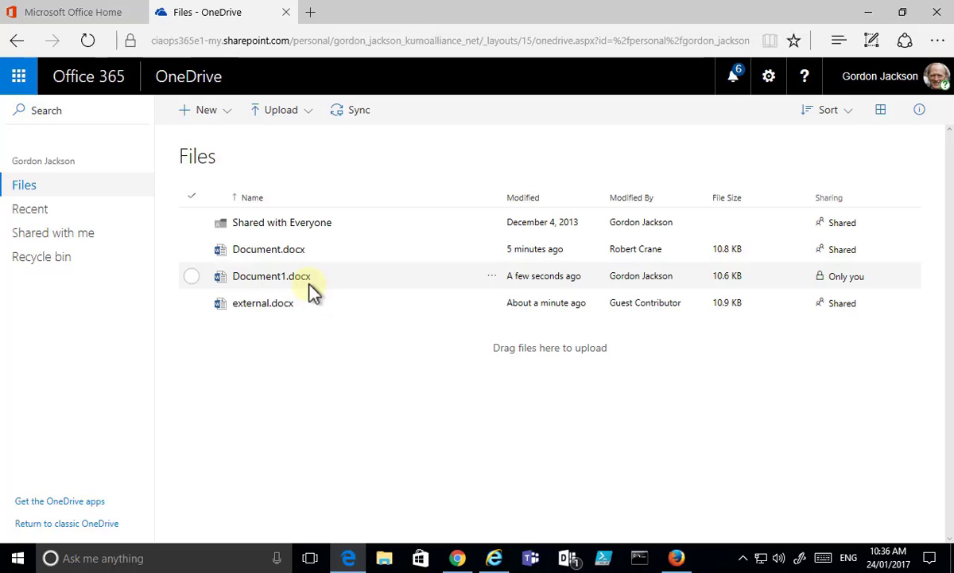
# Step: Rename Document1.docx to anonymous.docx from its right-click menu
pyautogui.click(329, 276)
pyautogui.rightClick(329, 277)
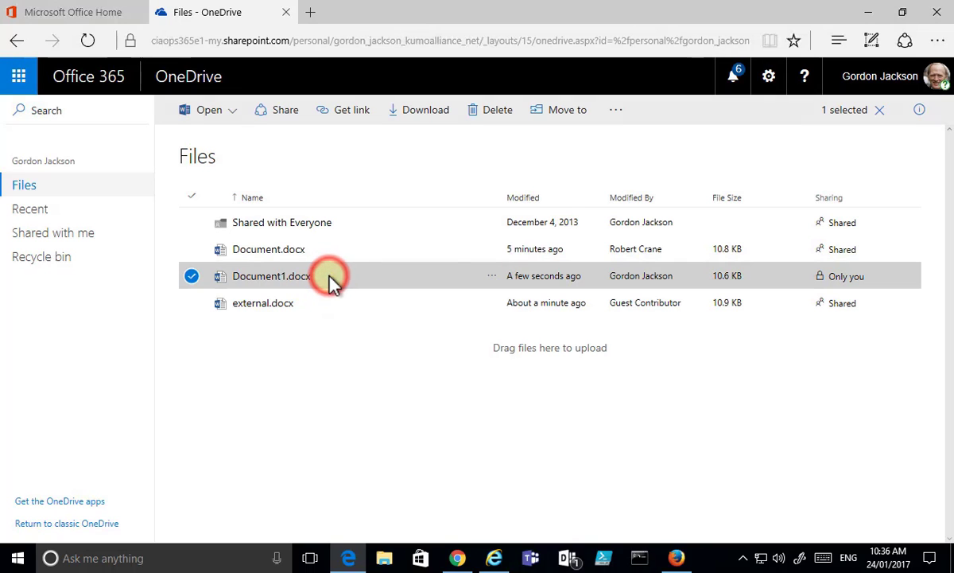
pyautogui.click(372, 470)
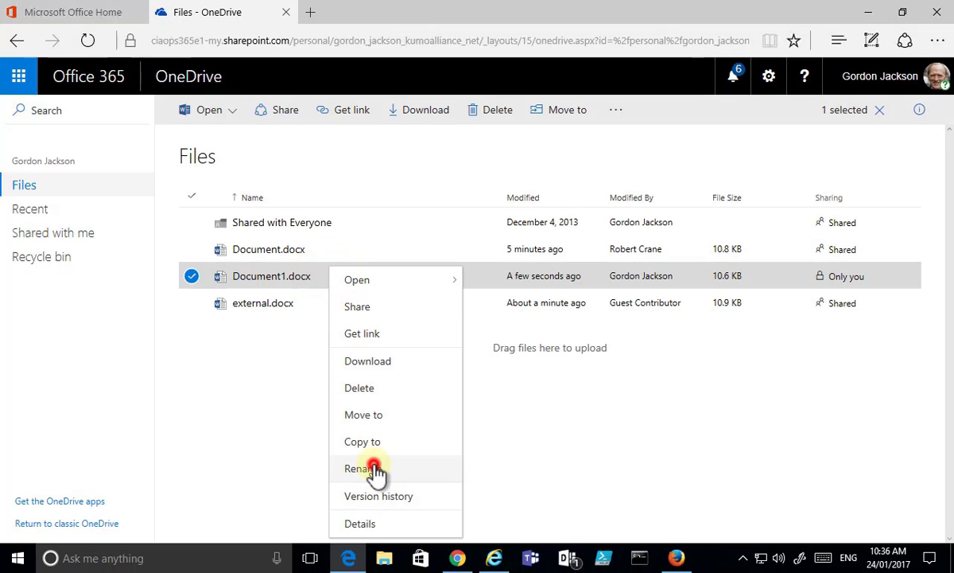
pyautogui.write('anonymous')
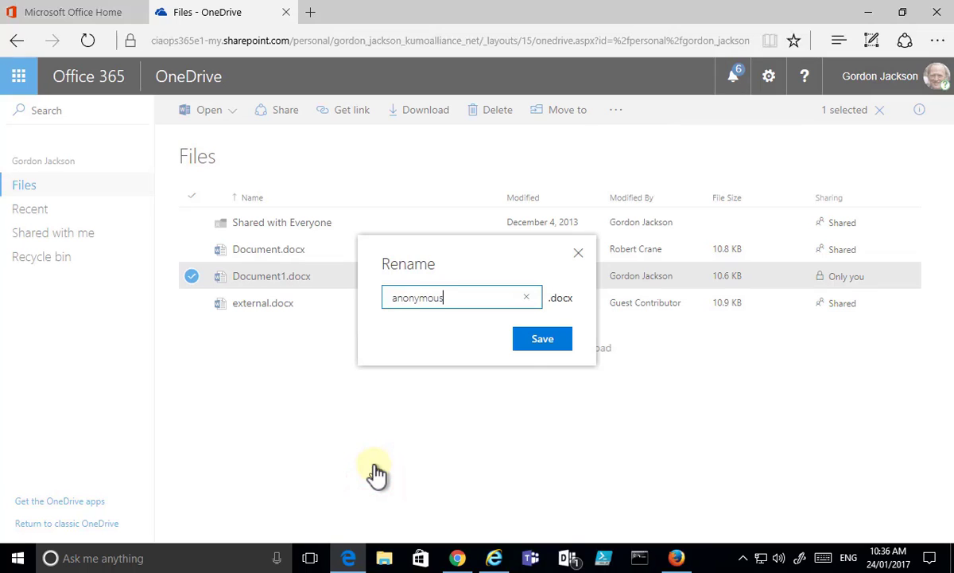
pyautogui.press('Return')
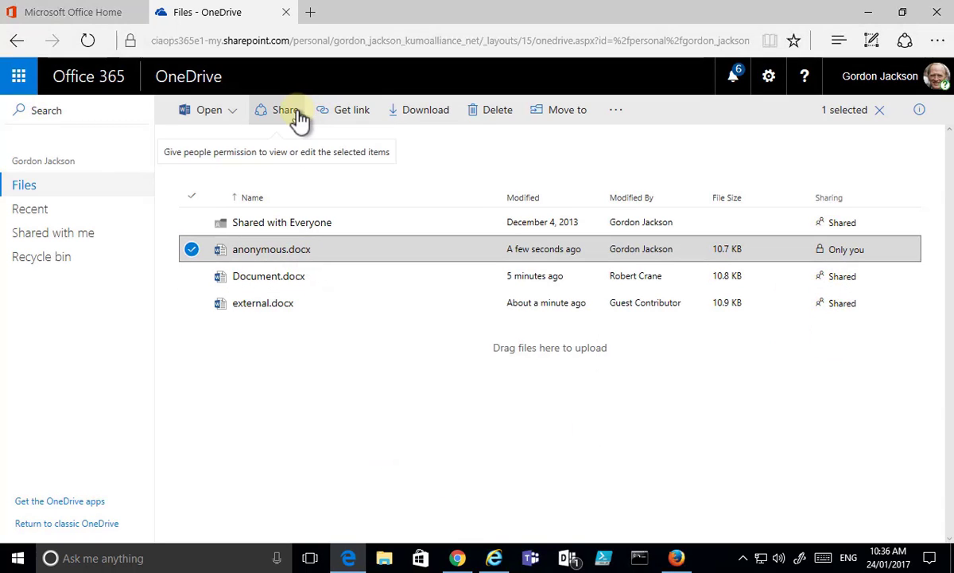
# Step: Generate and copy an anyone-can-edit link for anonymous.docx, leaving link permissions unchanged
pyautogui.click(357, 119)
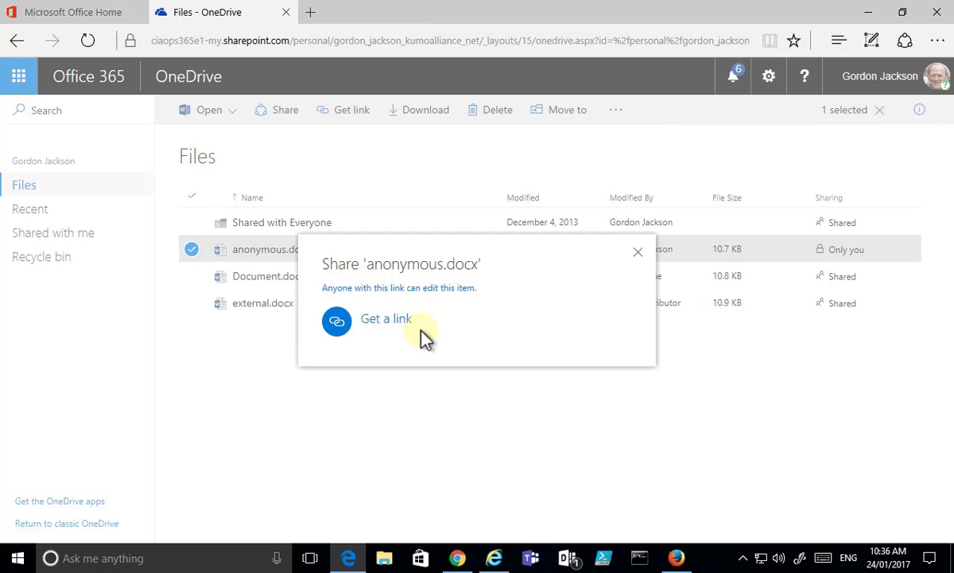
pyautogui.click(389, 290)
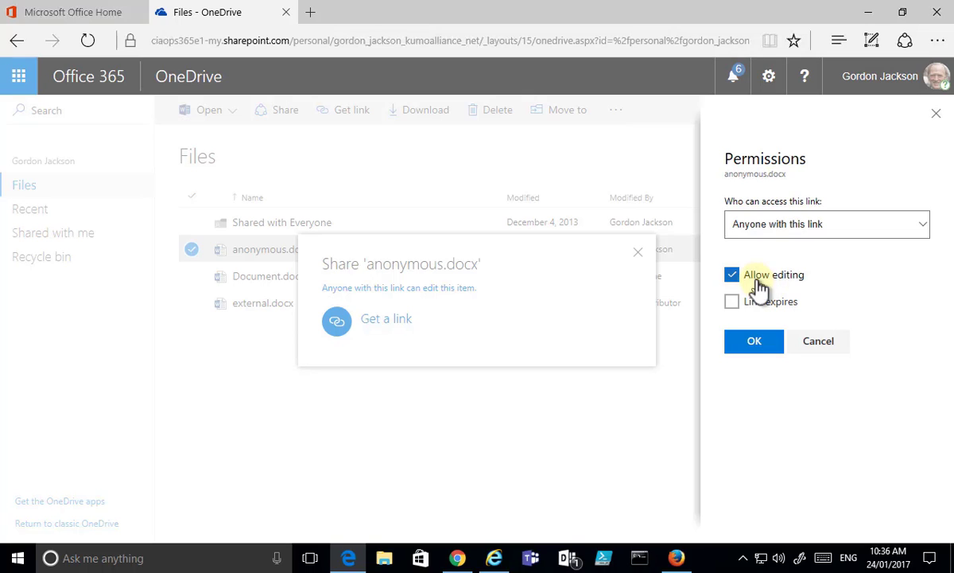
pyautogui.click(833, 346)
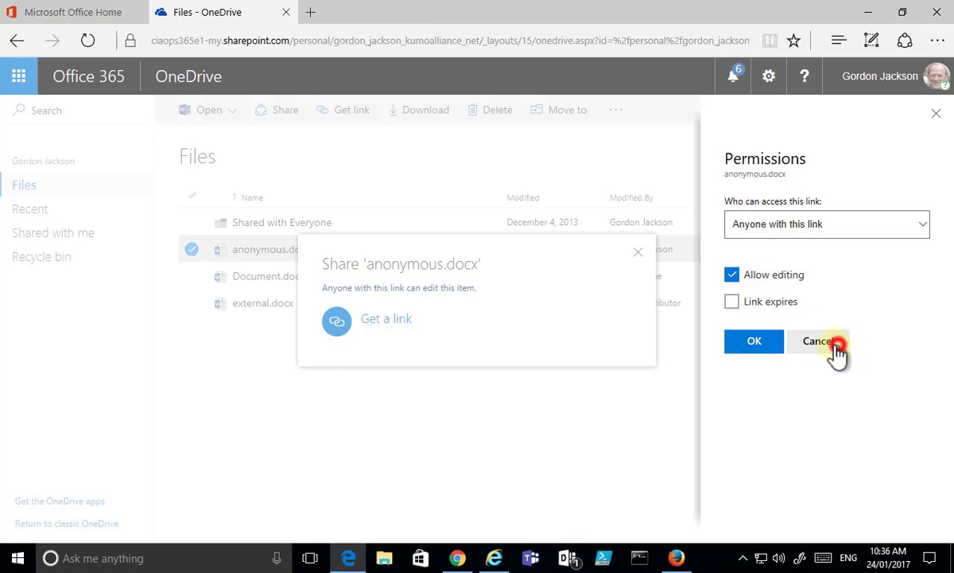
pyautogui.click(372, 321)
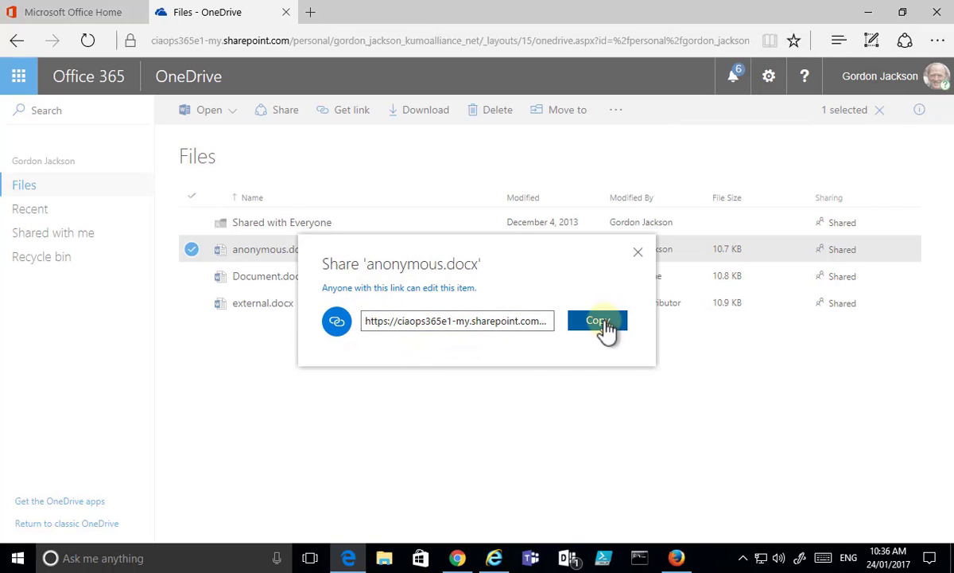
pyautogui.click(605, 327)
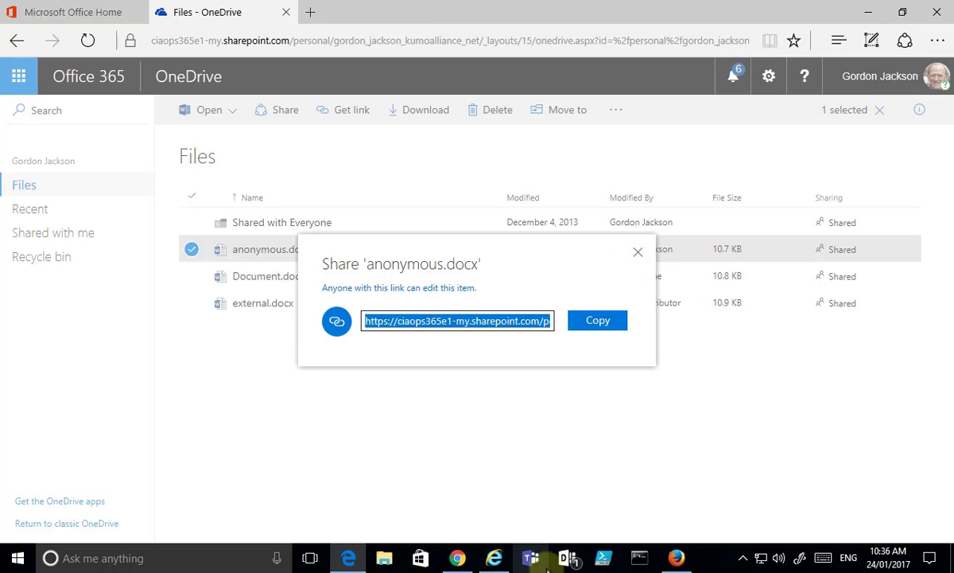
pyautogui.click(677, 558)
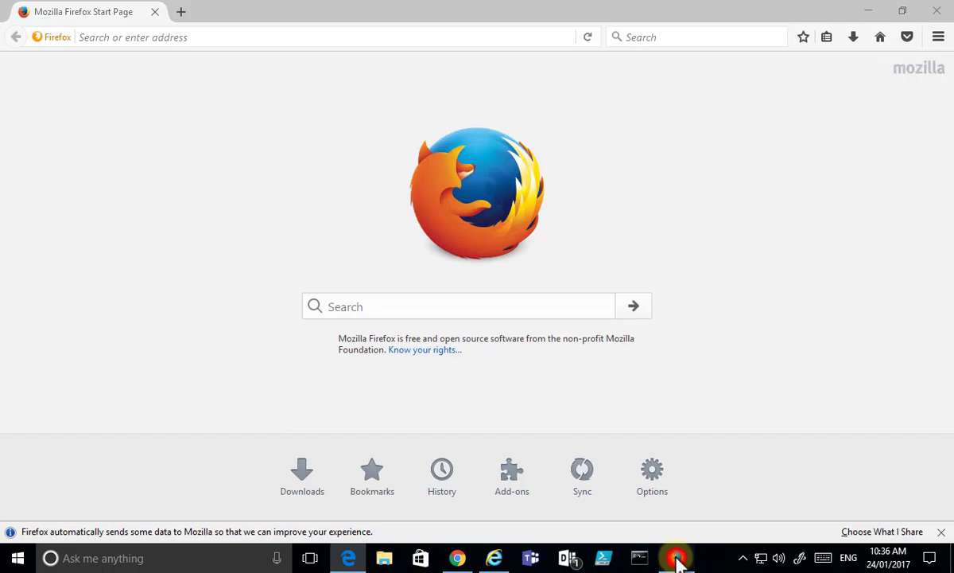
# Step: Load the copied anyone-link to anonymous.docx in Firefox as a guest
pyautogui.click(227, 37)
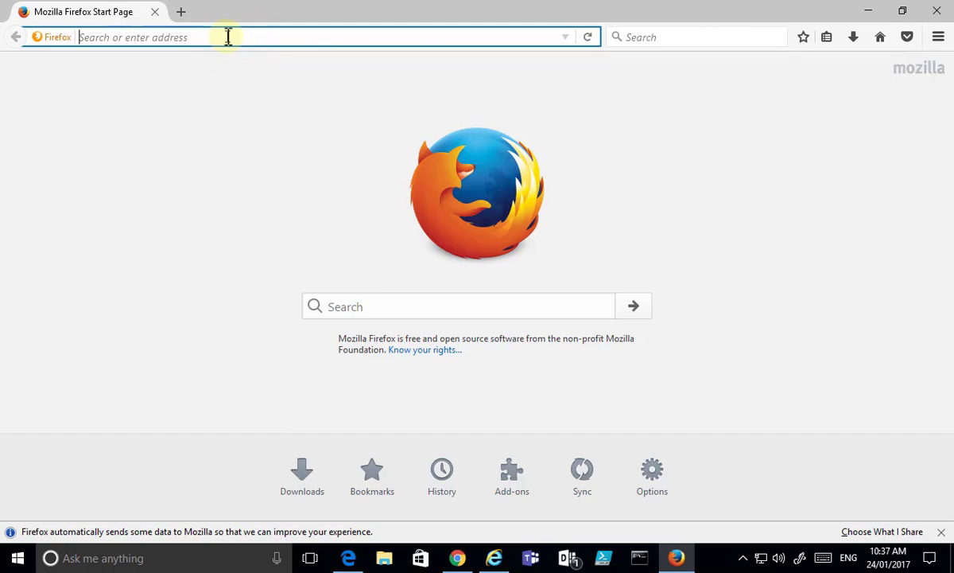
pyautogui.hotkey('ctrl', 'v')
pyautogui.press('Return')
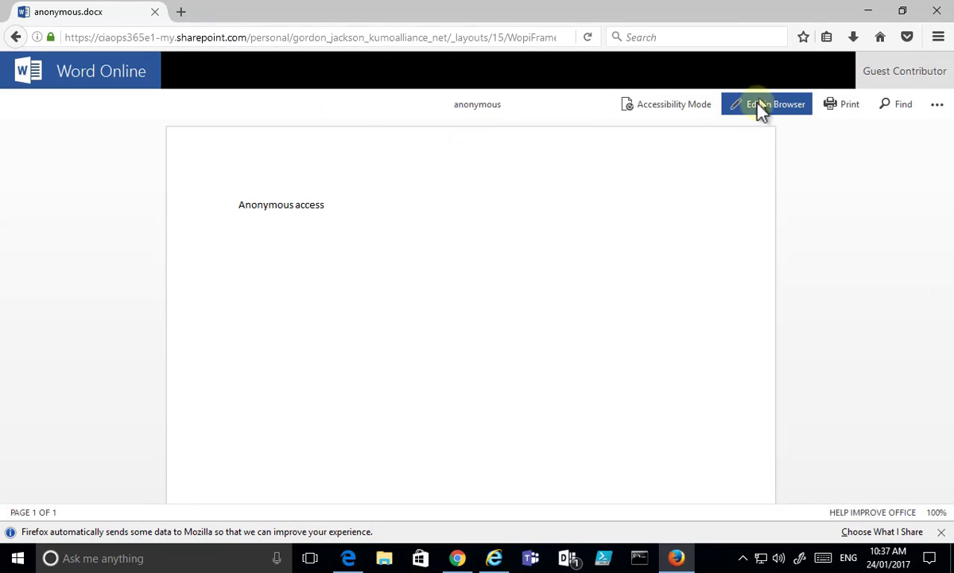
# Step: Edit anonymous.docx in the browser, adding 'Looks good to me' below 'Anonymous access'
pyautogui.click(755, 105)
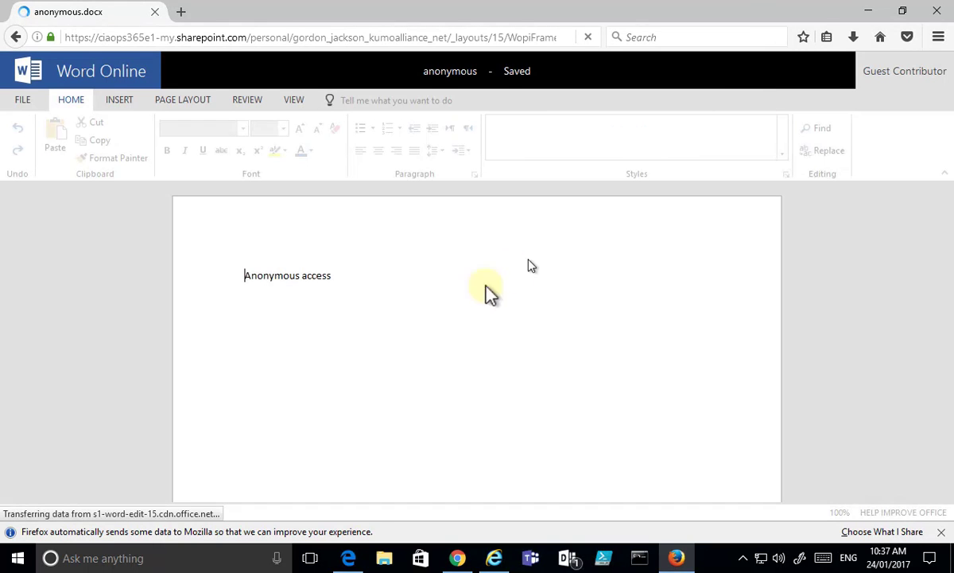
pyautogui.click(361, 274)
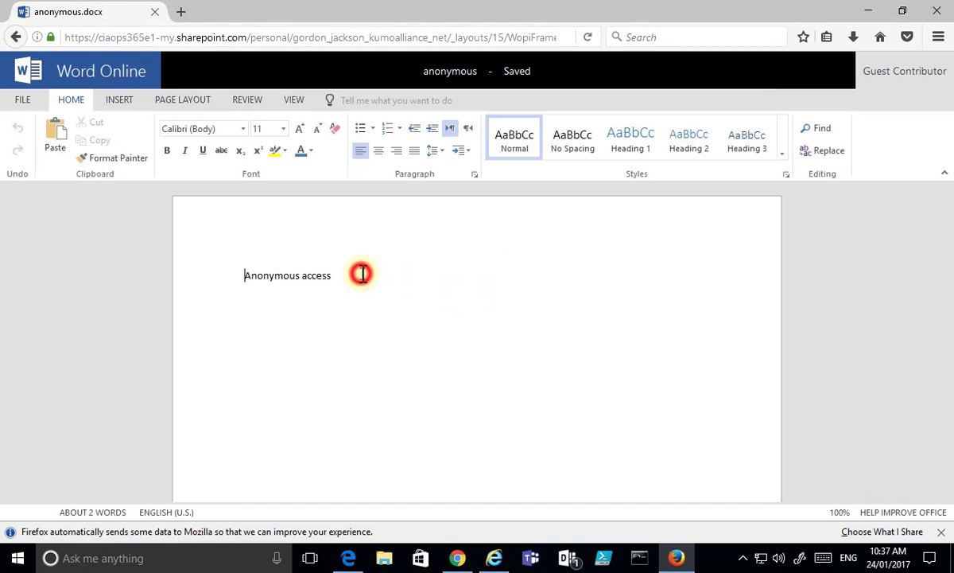
pyautogui.press('Return')
pyautogui.press('Return')
pyautogui.write('Looks good to me')
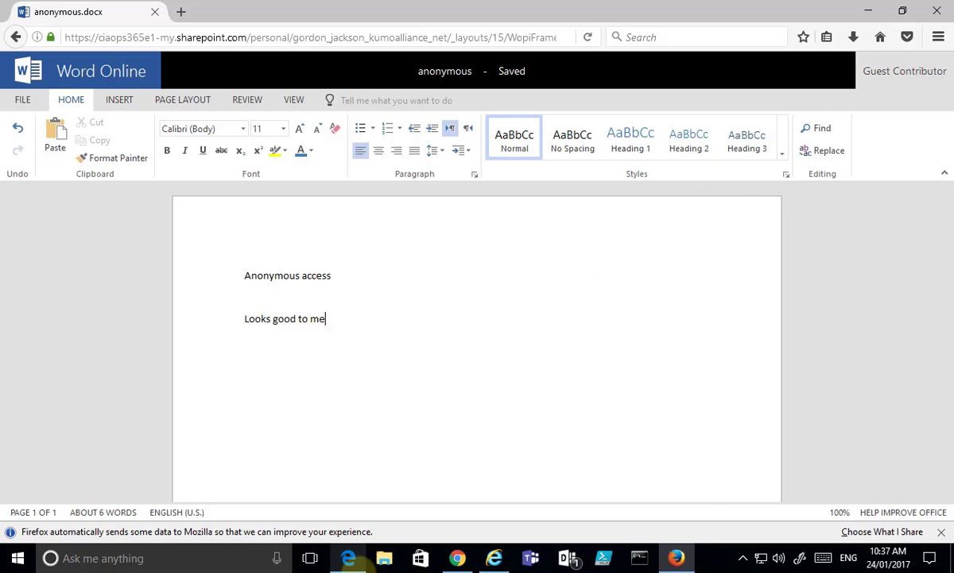
pyautogui.click(348, 558)
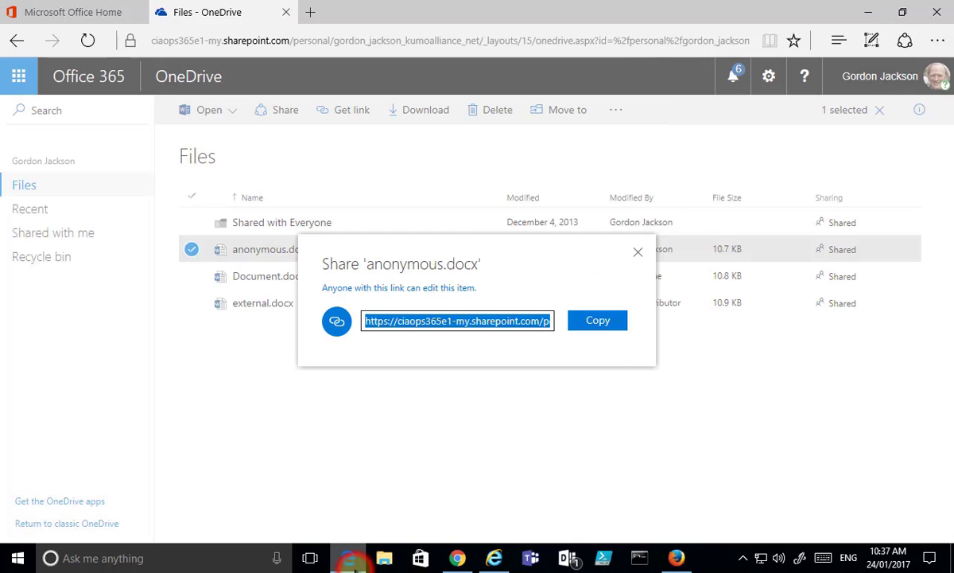
# Step: Close the share dialog and show the details pane for anonymous.docx
pyautogui.click(638, 262)
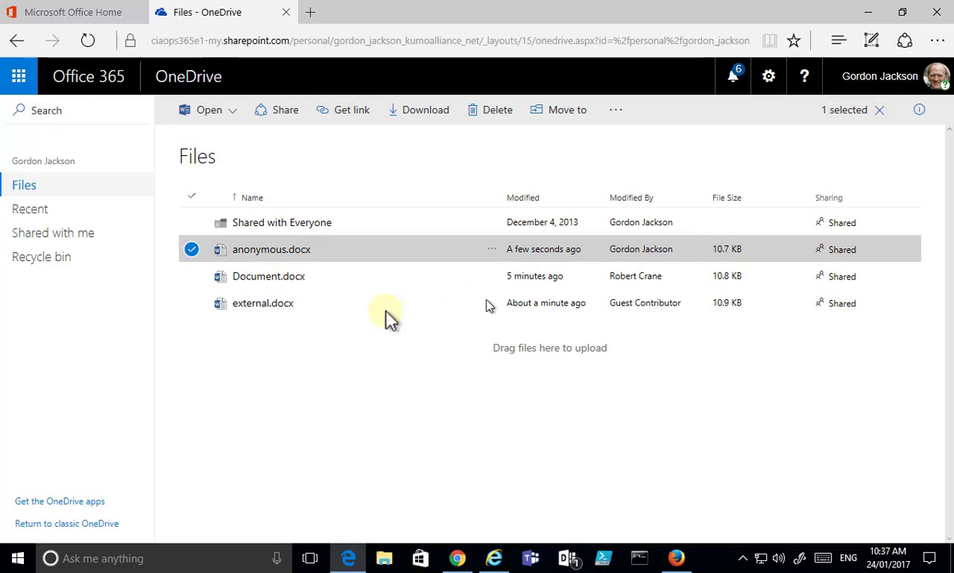
pyautogui.click(192, 250)
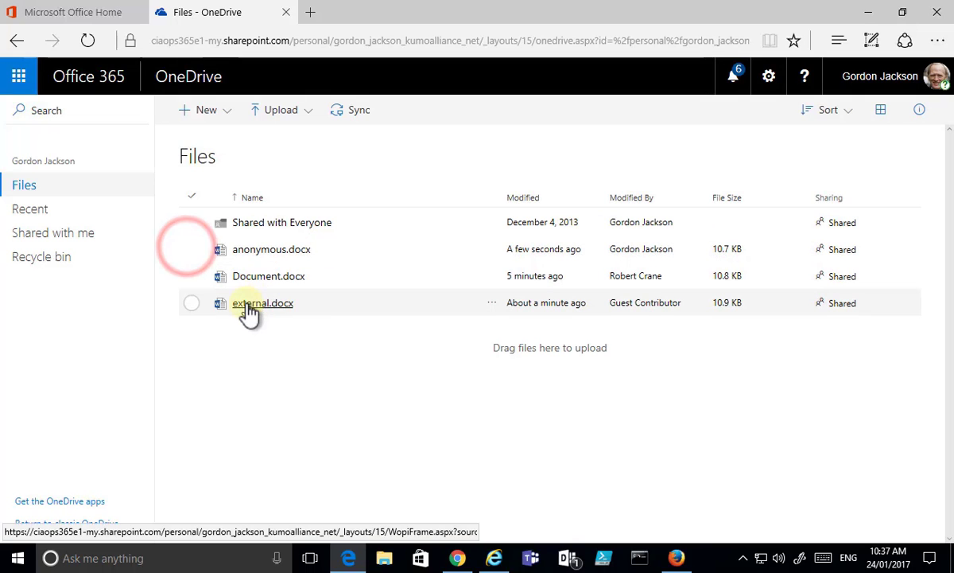
pyautogui.click(192, 249)
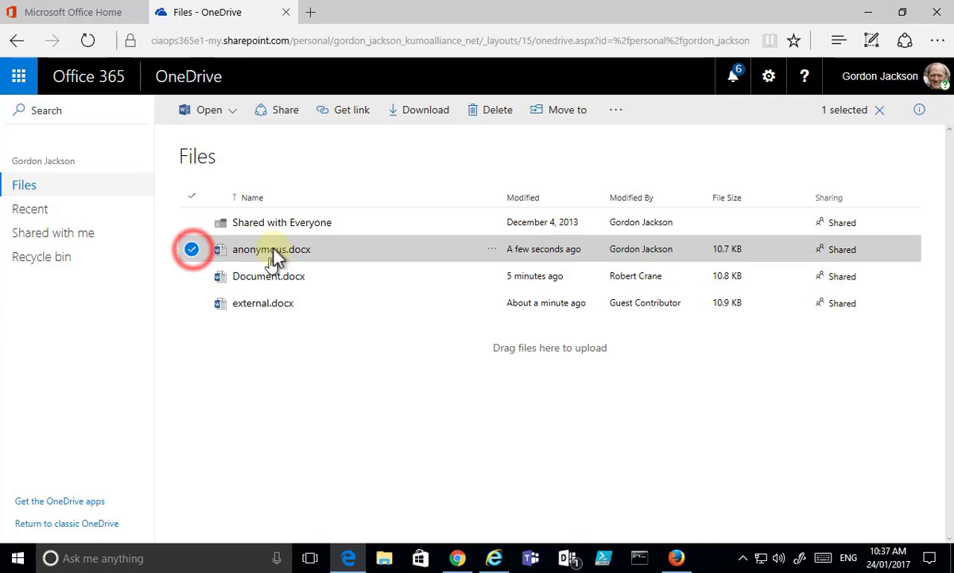
pyautogui.click(918, 109)
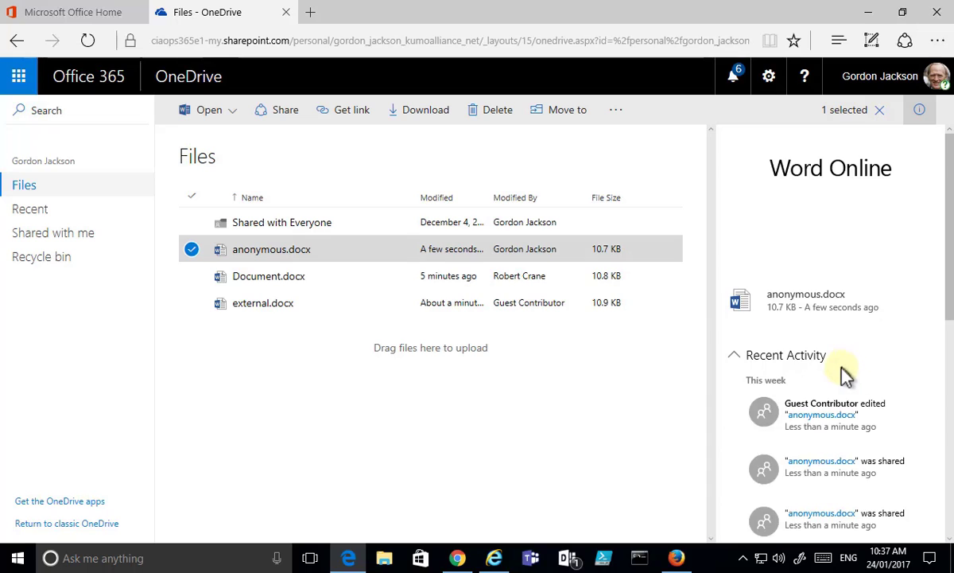
pyautogui.scroll(-2, 842, 366)
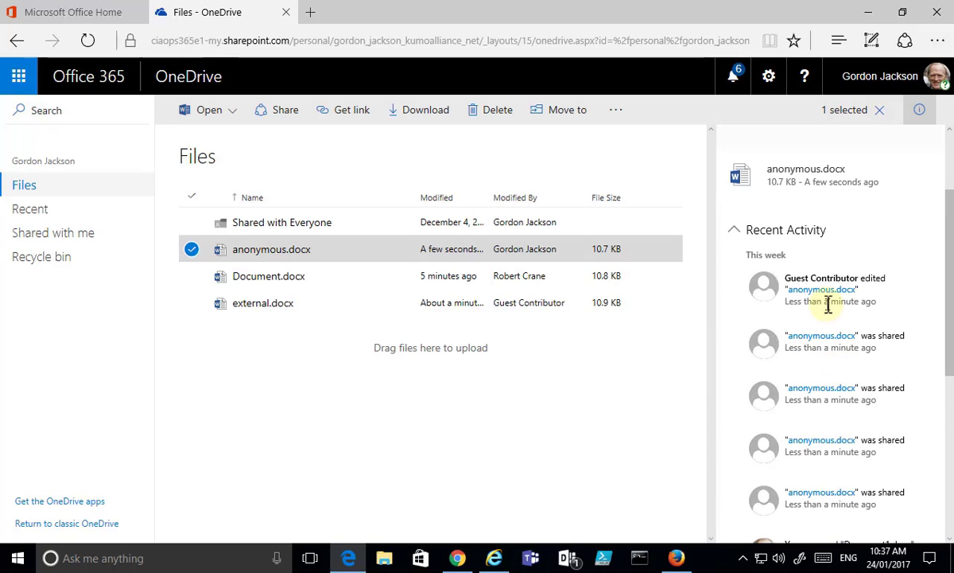
pyautogui.scroll(-3, 835, 316)
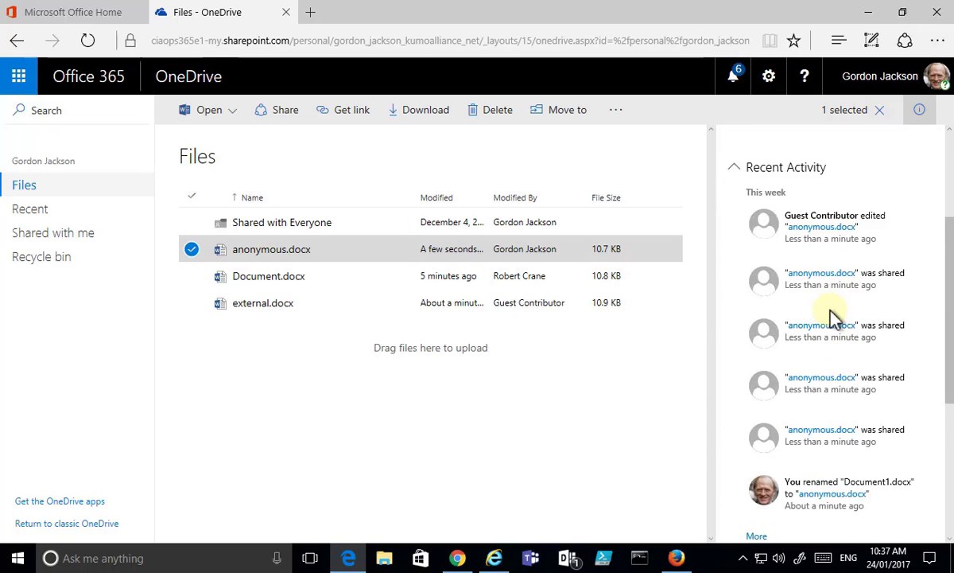
pyautogui.scroll(-2, 778, 262)
# Step: Stop all sharing of anonymous.docx from its Sharing details and confirm
pyautogui.click(784, 344)
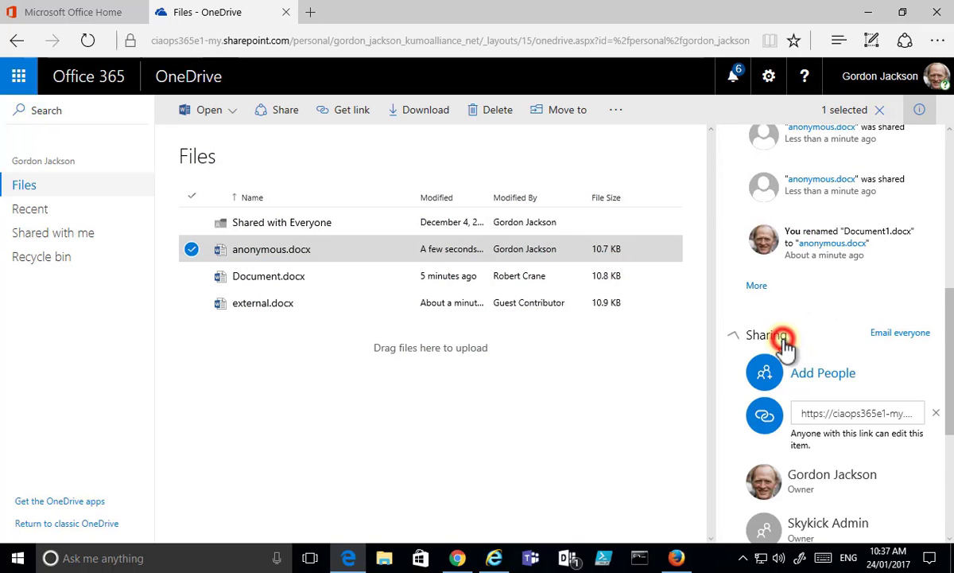
pyautogui.scroll(-2, 835, 352)
pyautogui.scroll(1, 835, 350)
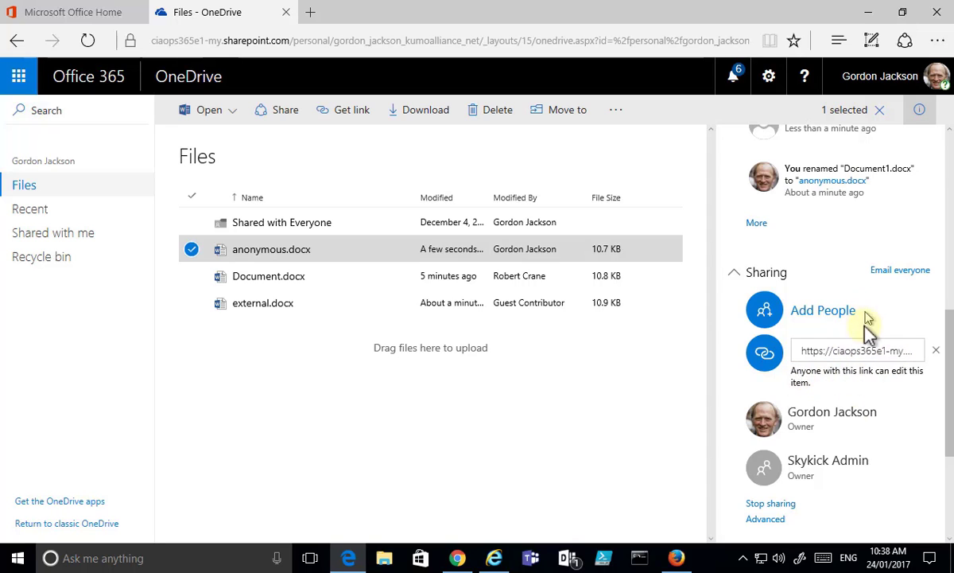
pyautogui.scroll(-1, 790, 469)
pyautogui.click(771, 441)
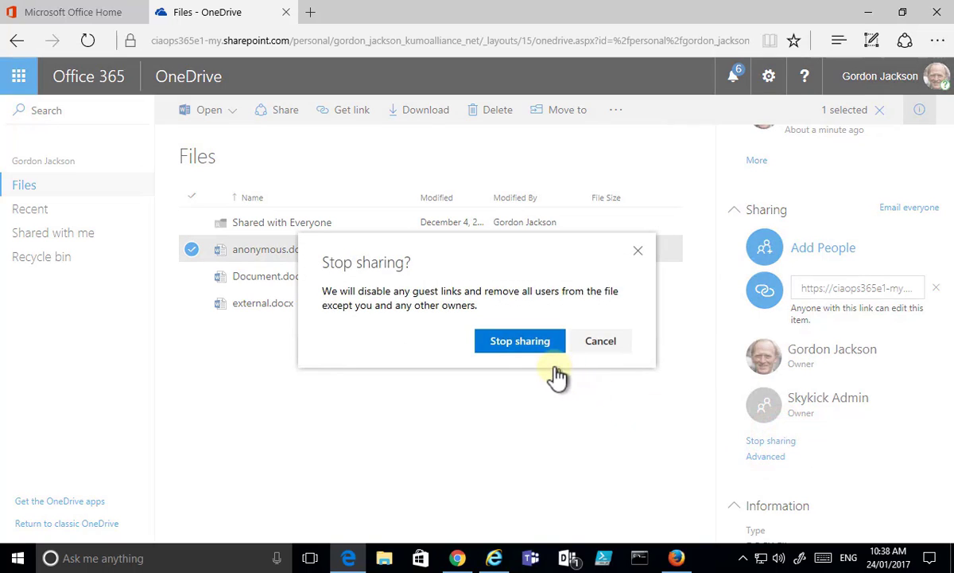
pyautogui.click(525, 347)
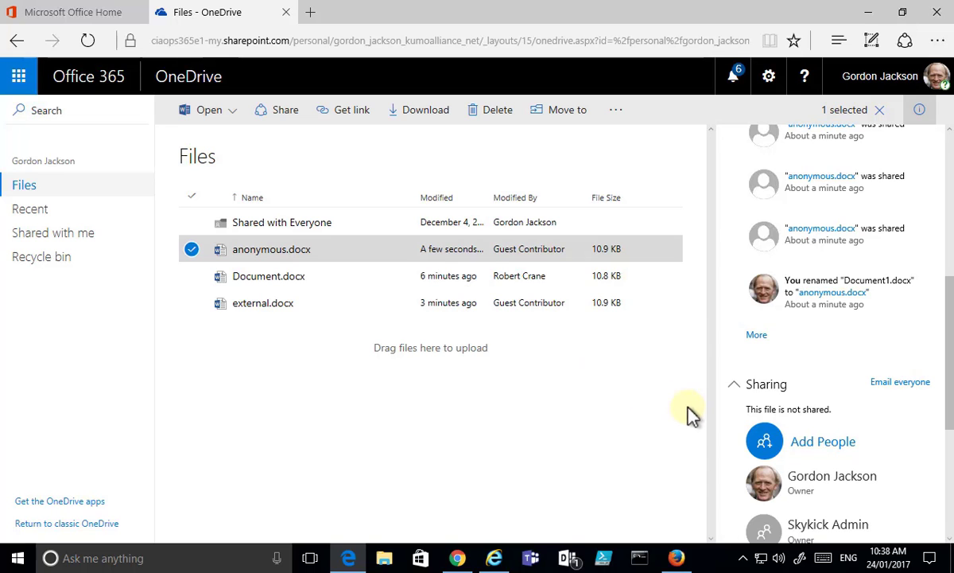
# Step: Review Document.docx's advanced sharing permissions, then clear the selection to show folder activity
pyautogui.click(189, 251)
pyautogui.click(191, 276)
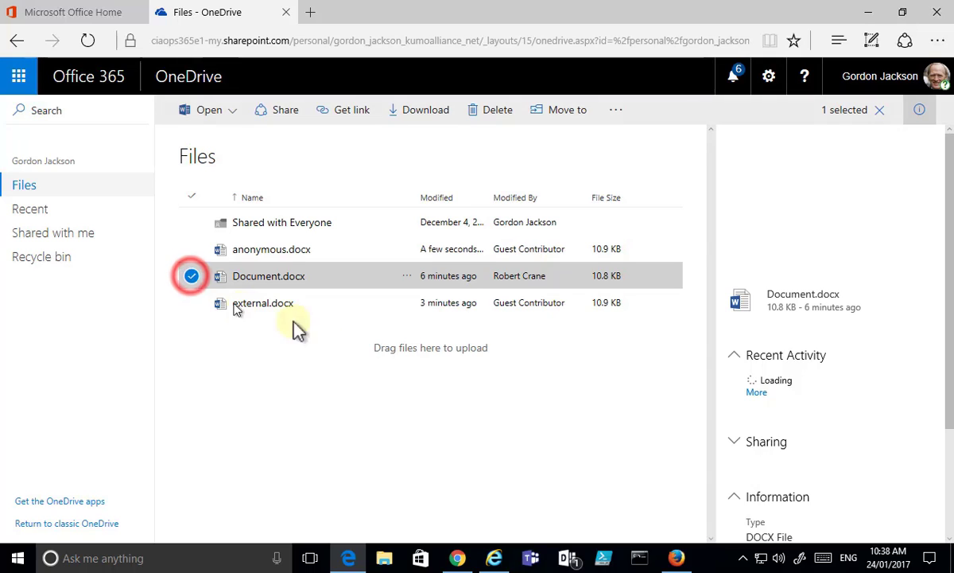
pyautogui.scroll(-6, 799, 374)
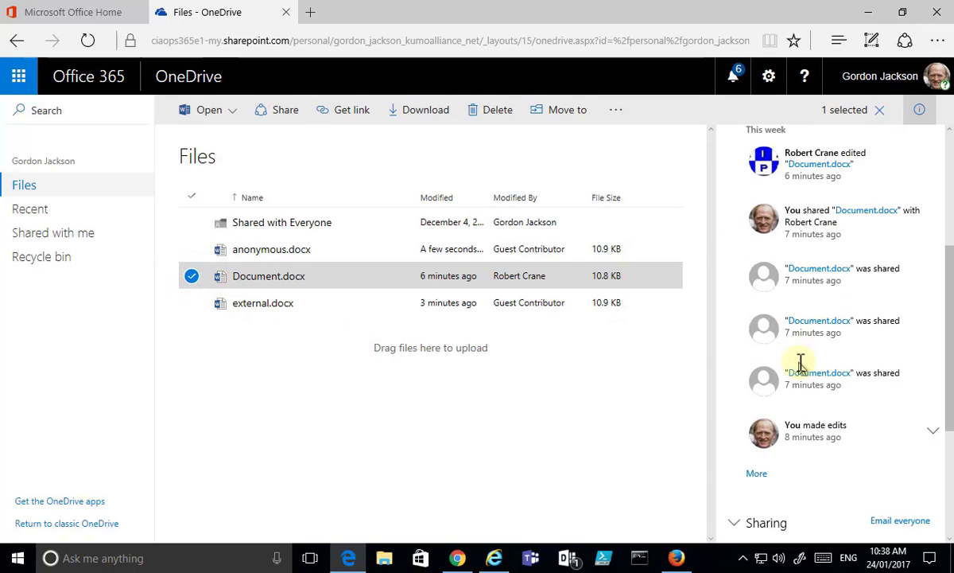
pyautogui.scroll(-1, 787, 382)
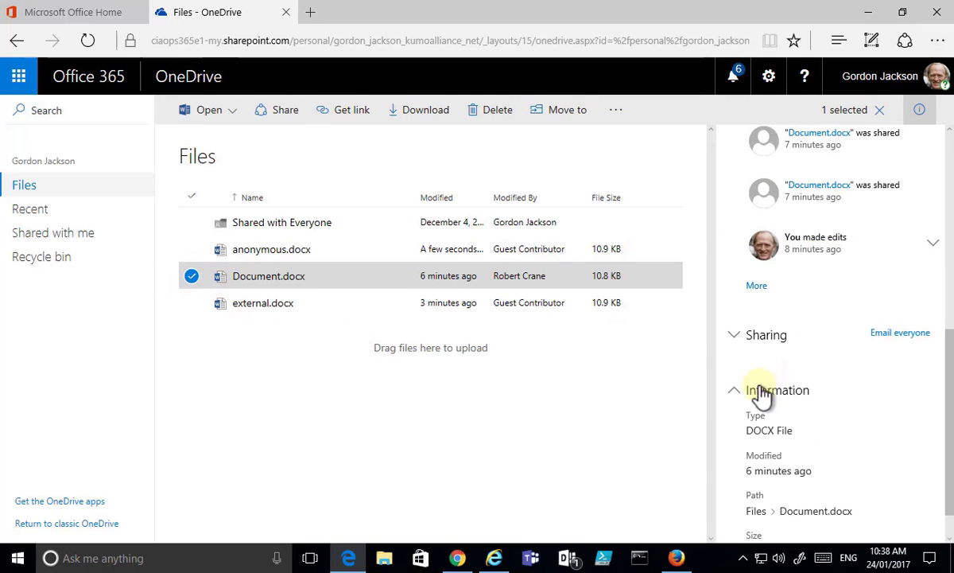
pyautogui.click(737, 335)
pyautogui.scroll(-3, 820, 351)
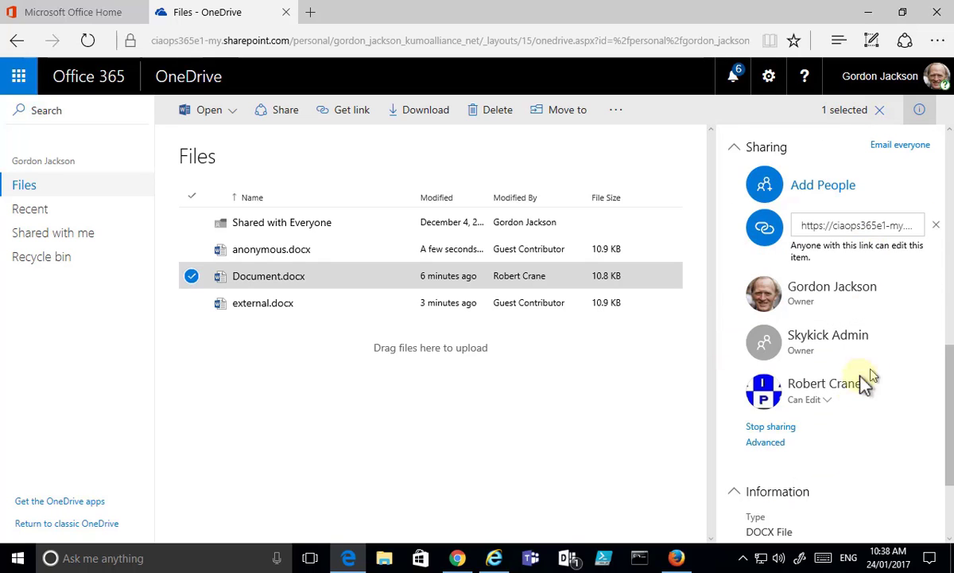
pyautogui.click(773, 442)
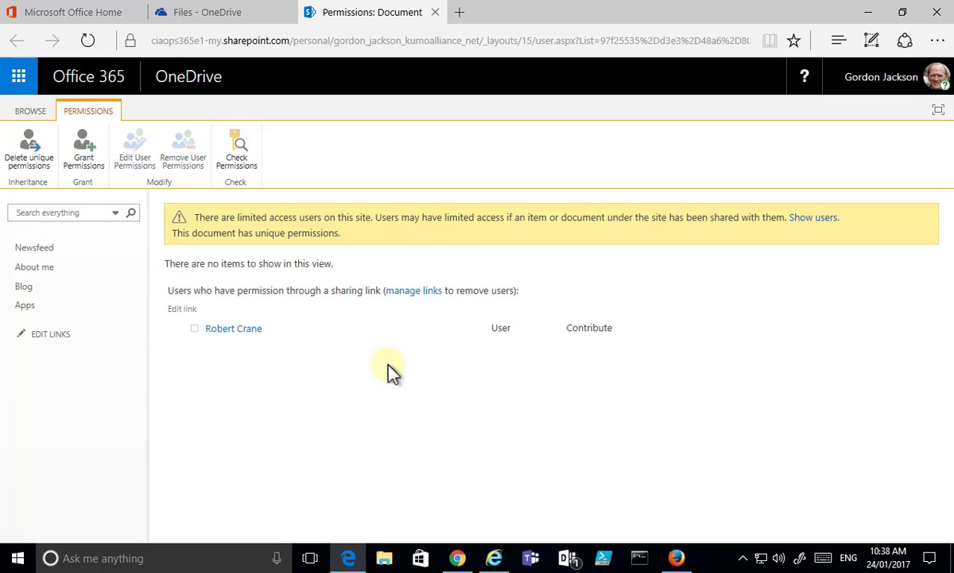
pyautogui.click(435, 12)
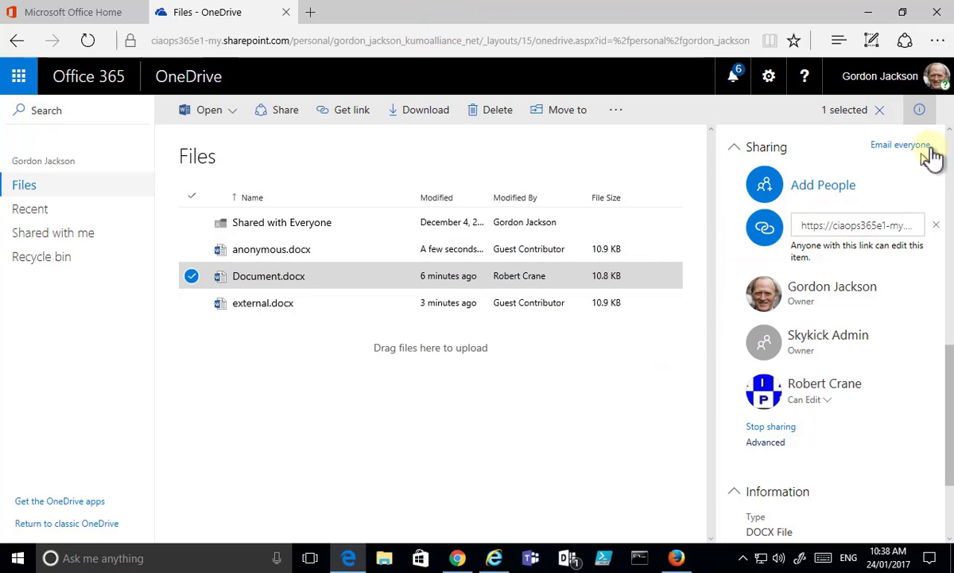
pyautogui.click(881, 110)
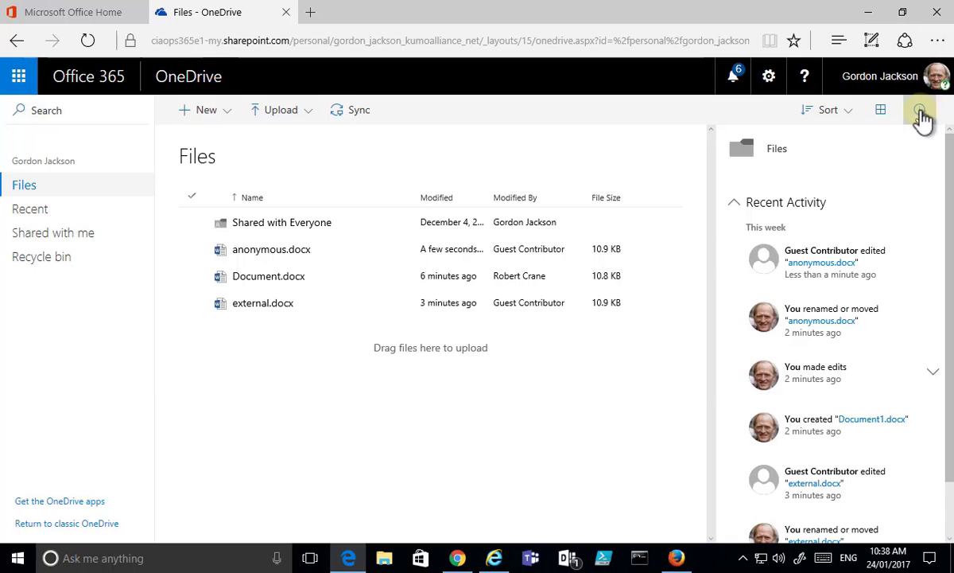
# Step: Close the details pane to check that anonymous.docx's Sharing column shows Only you
pyautogui.click(920, 110)
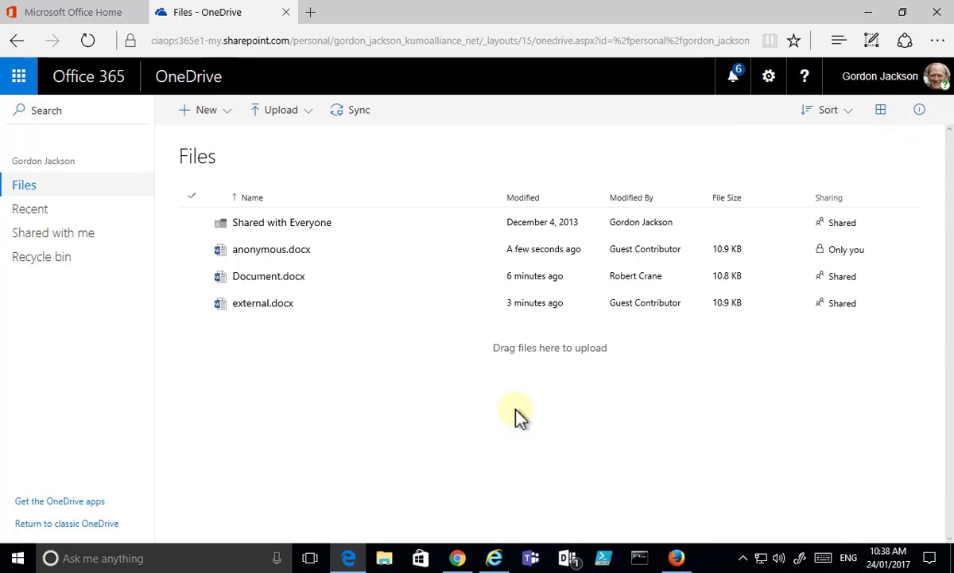